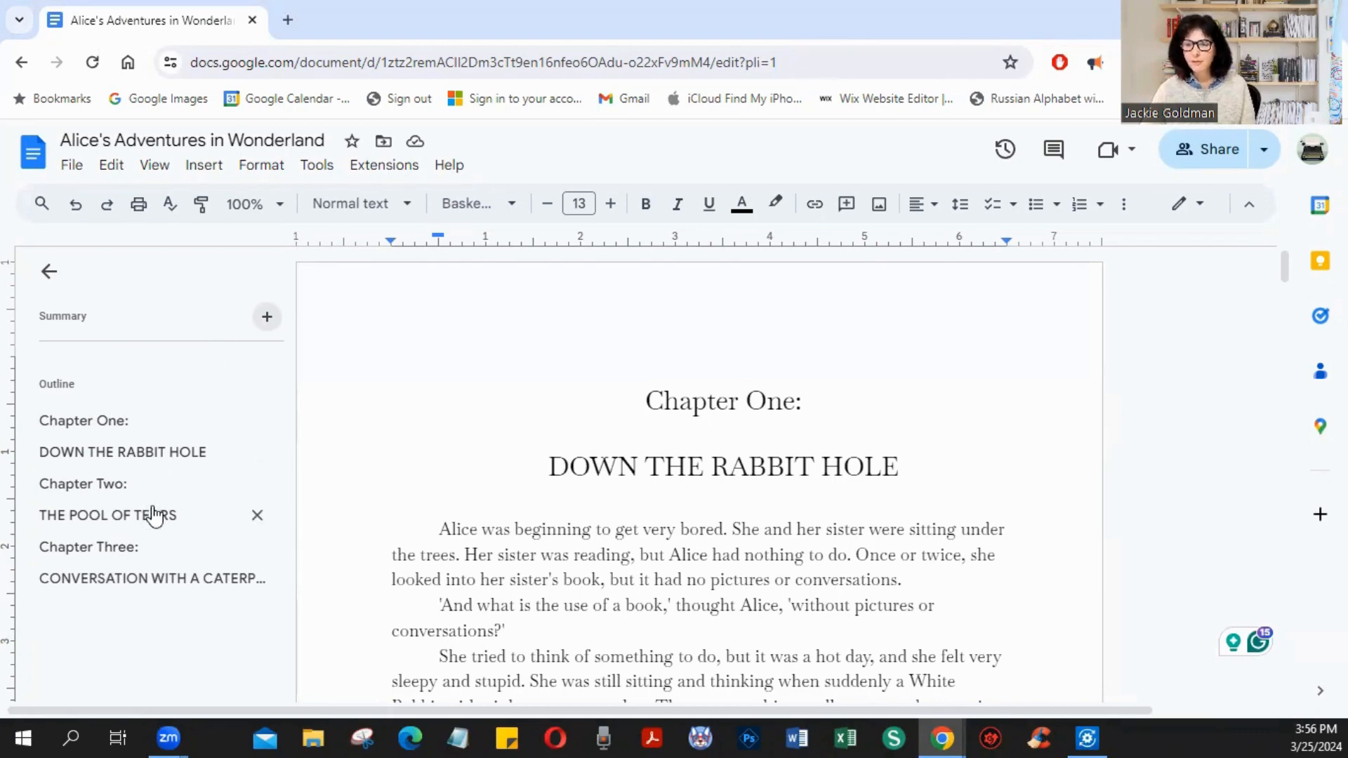
Step: Navigate through the document outline to the "CONVERSATION WITH A CATERPILLAR" heading and back to "Chapter One:"
left_click(195, 583)
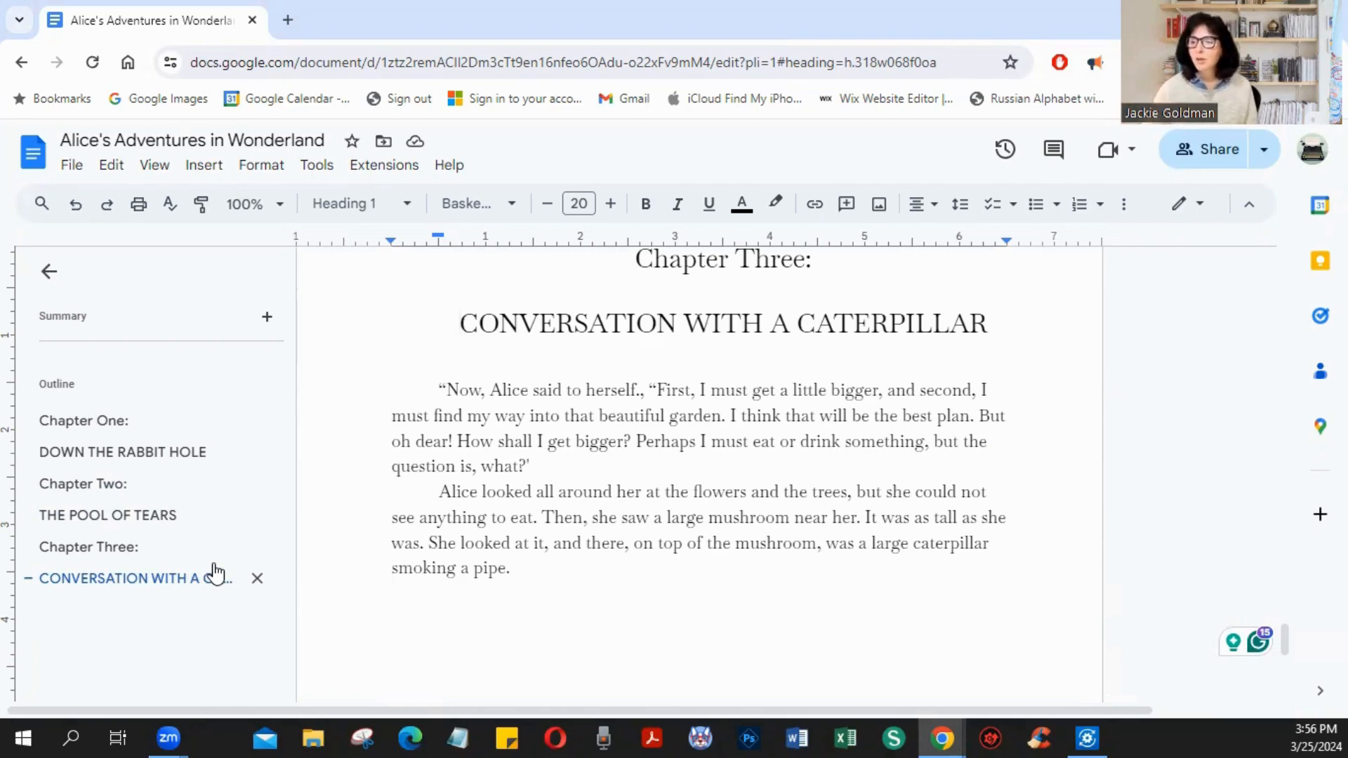
scroll(623, 548, "up", 10)
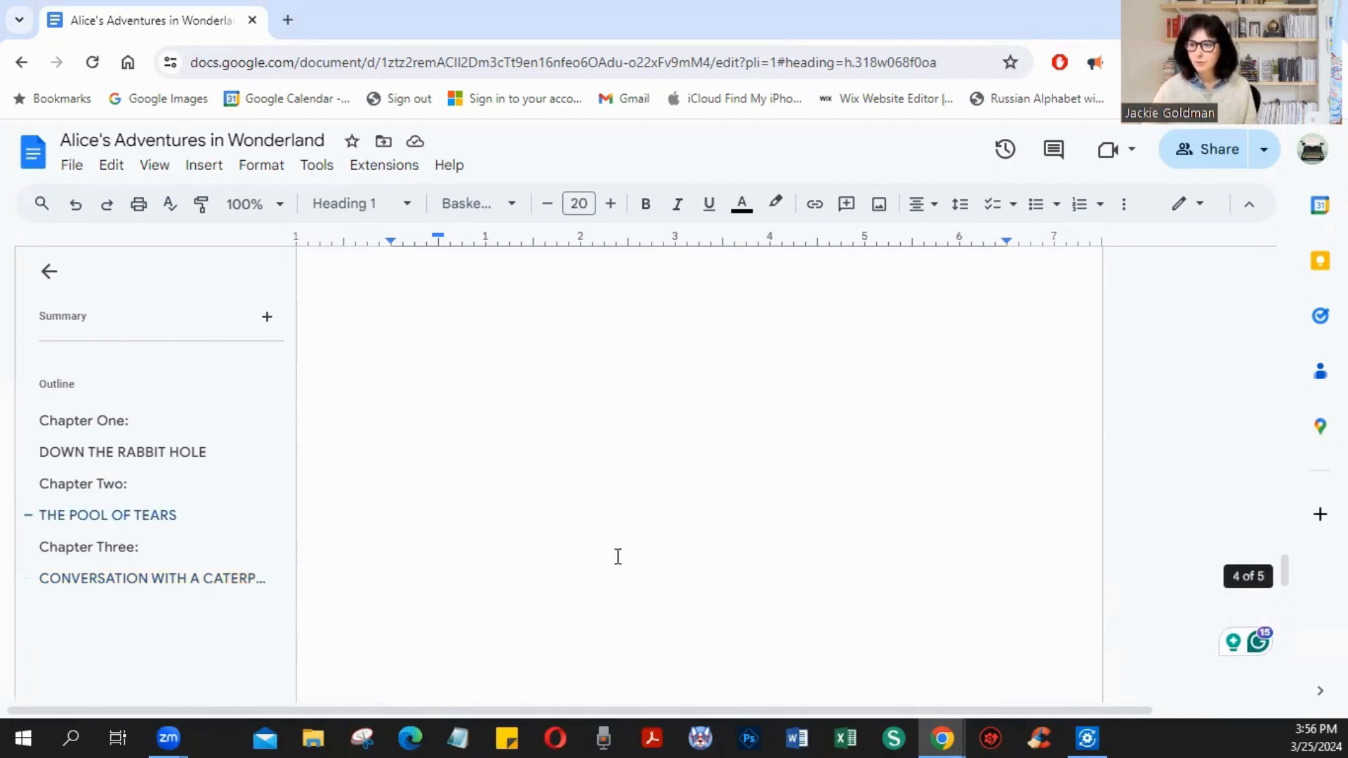
scroll(617, 551, "up", 5)
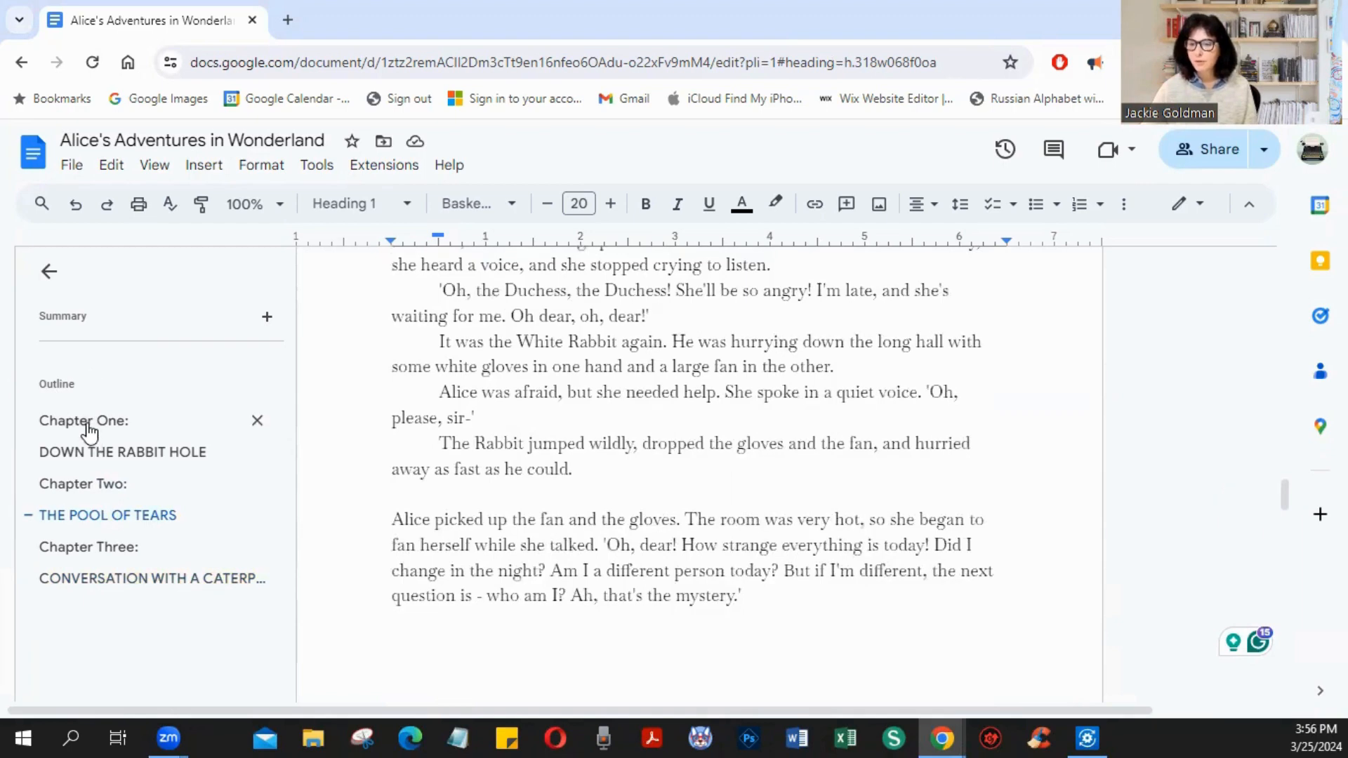
left_click(88, 425)
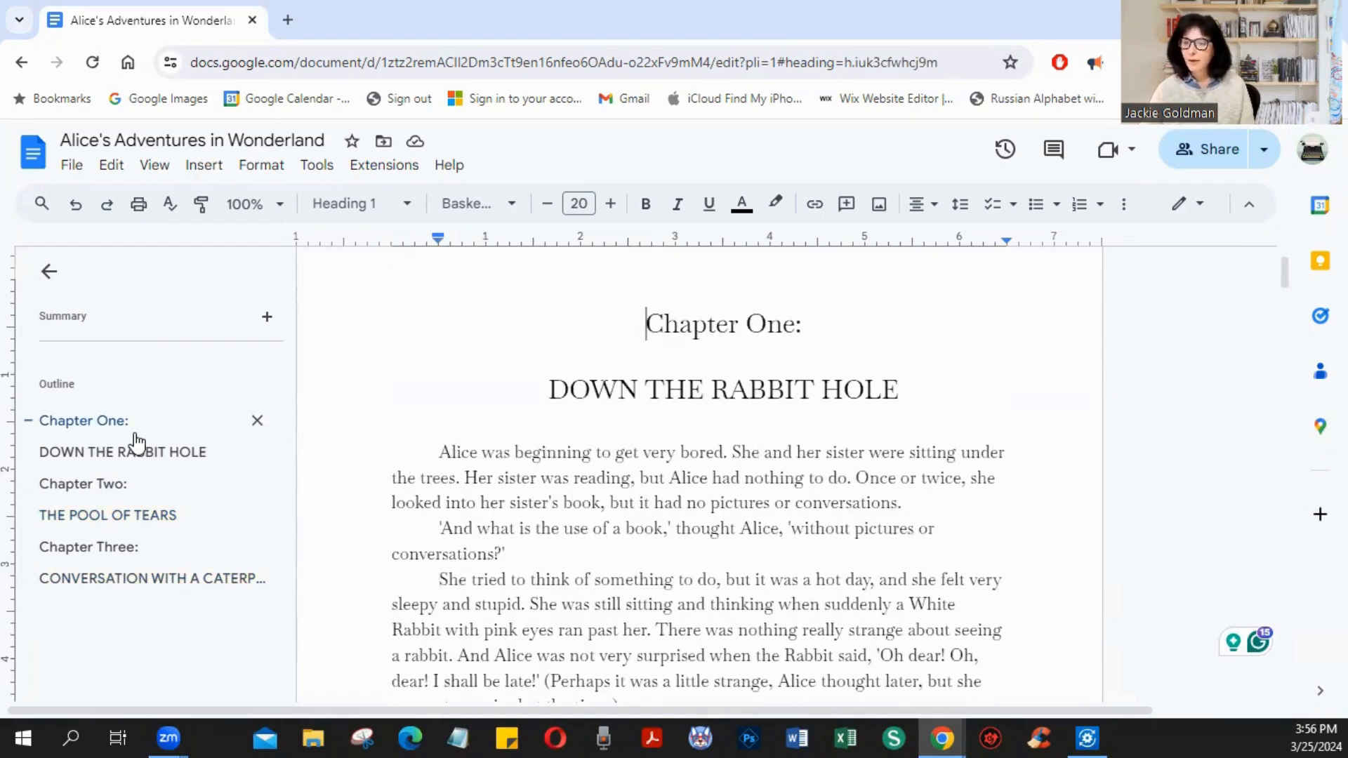
Step: Hide the document outline, show it again, and leave it hidden
left_click(49, 273)
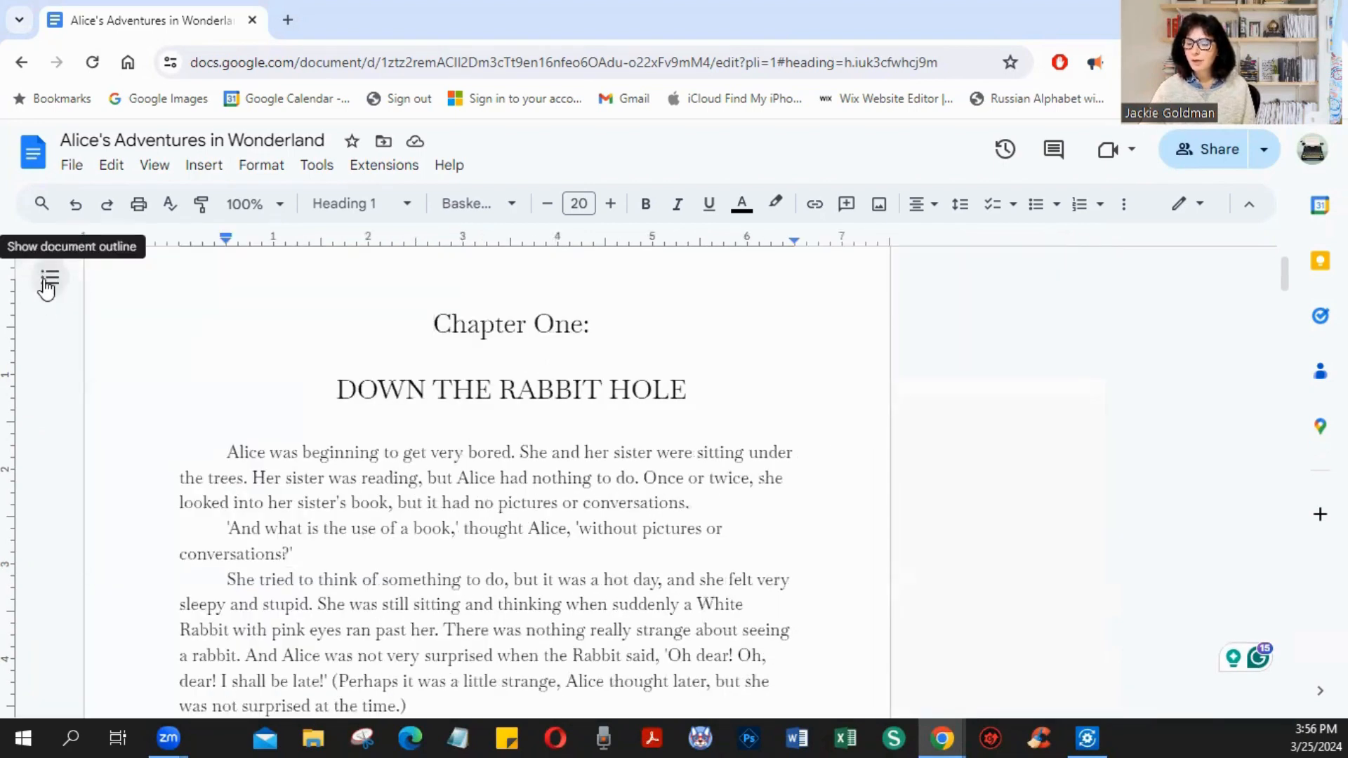
left_click(45, 281)
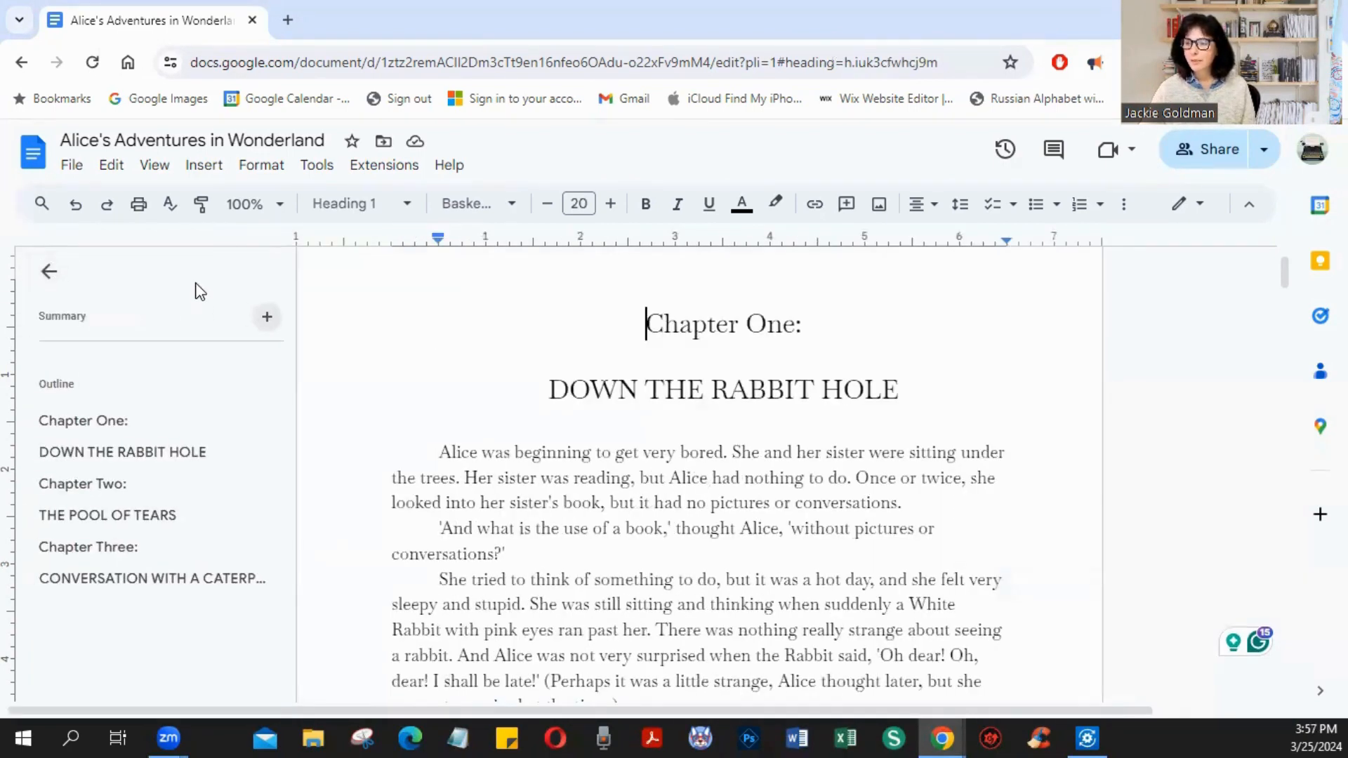
left_click(48, 271)
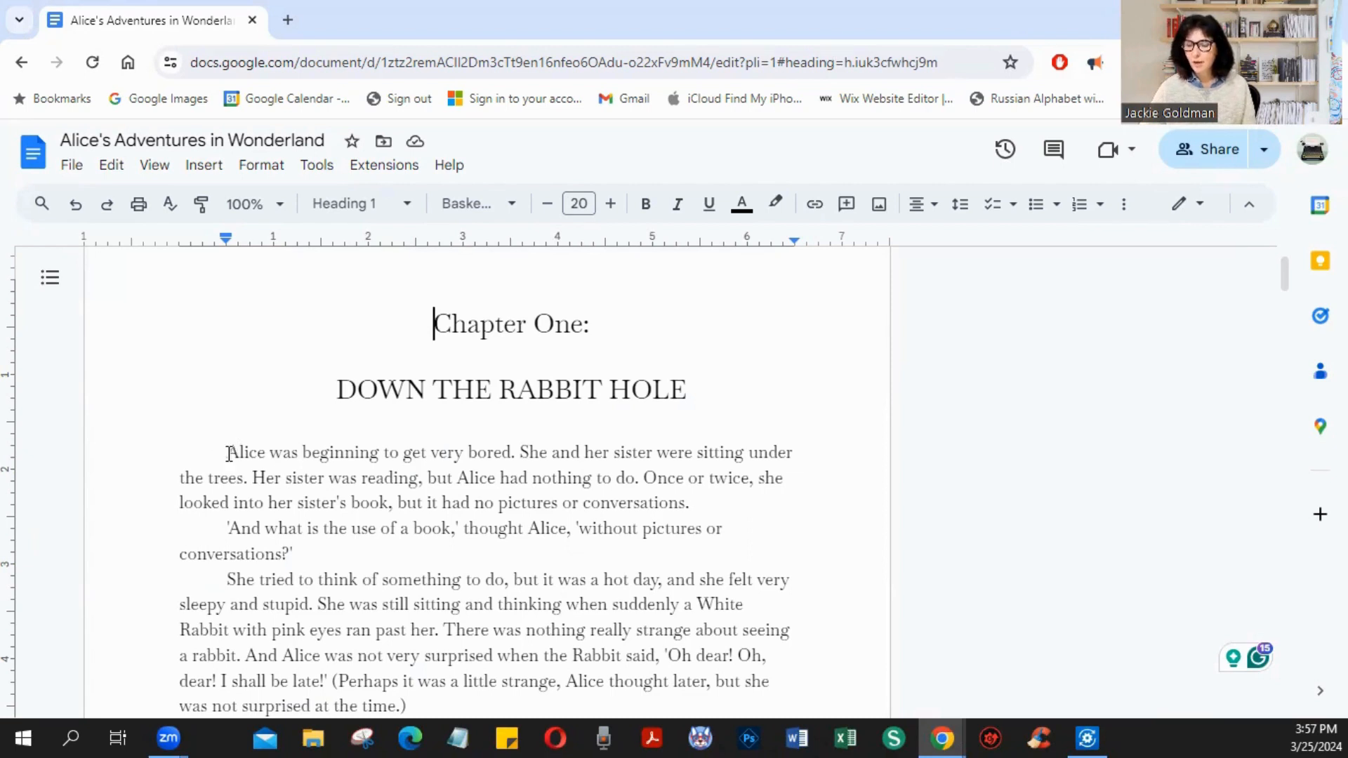
Step: Add the comment "Spelled Elyse" to the word "Alice" at the start of Chapter One's first paragraph
left_click_drag(227, 453, 267, 454)
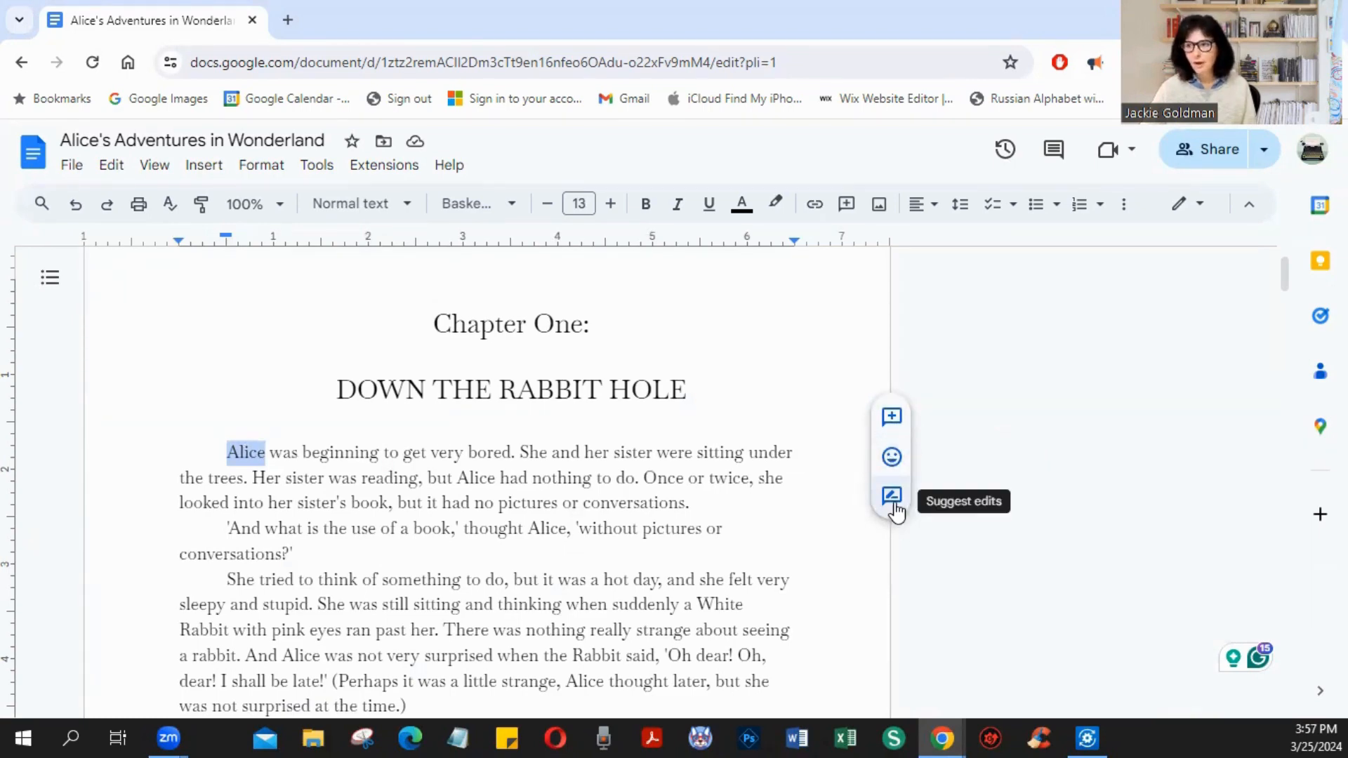
left_click(893, 419)
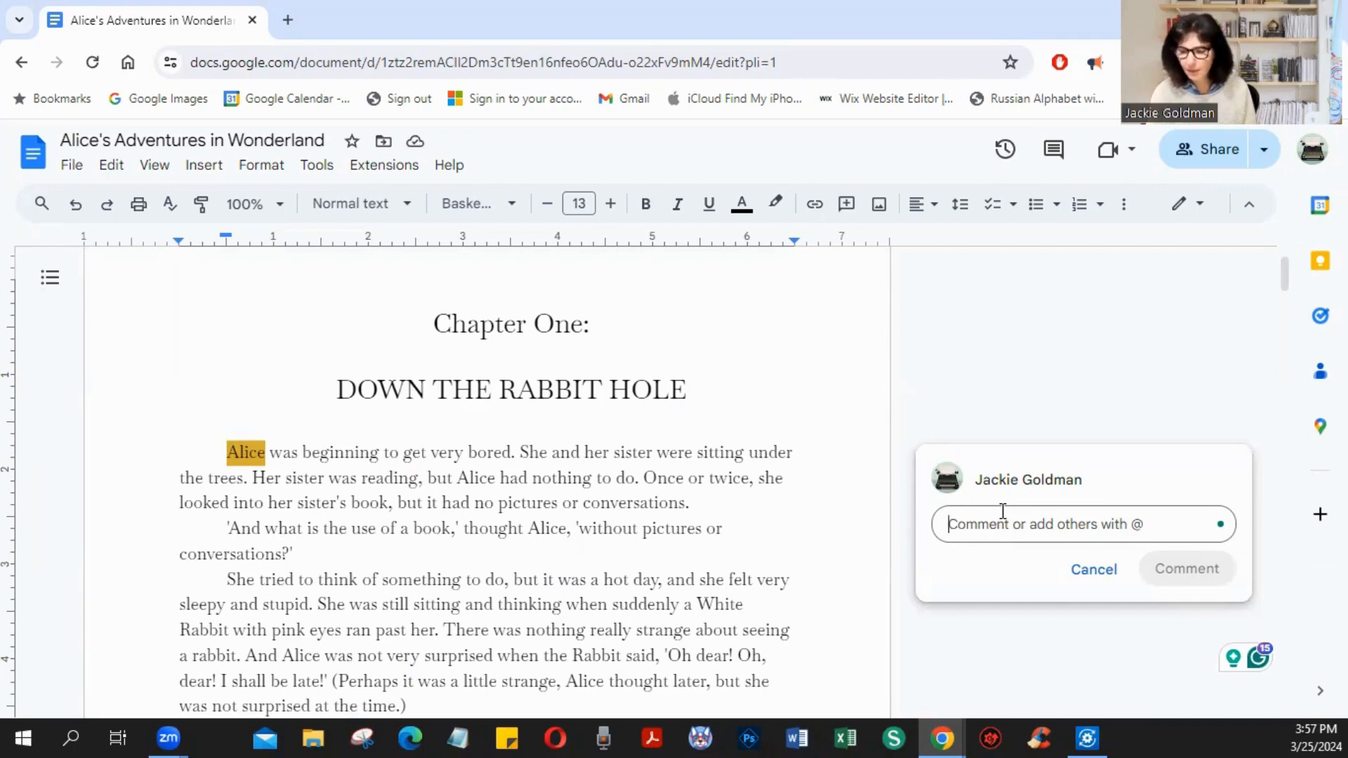
type("SP")
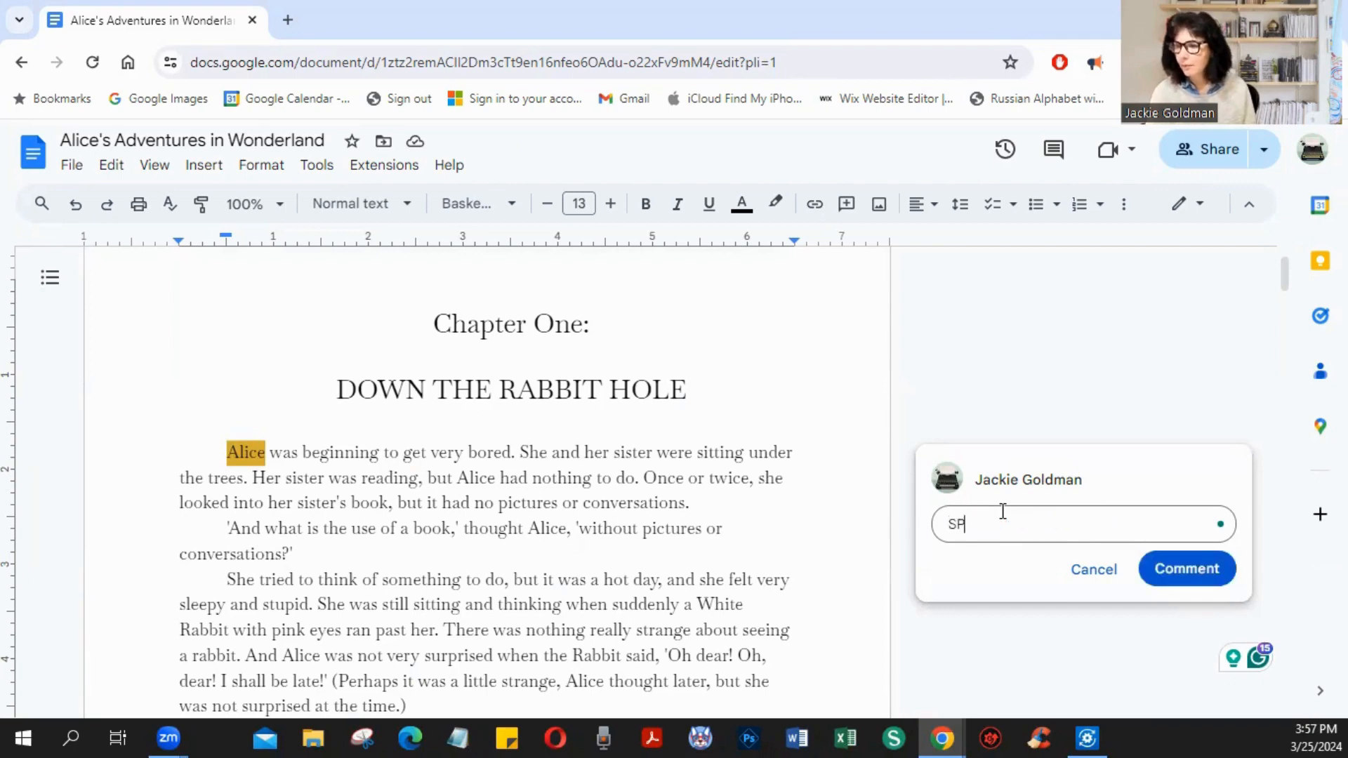
key("BackSpace")
type("pelle")
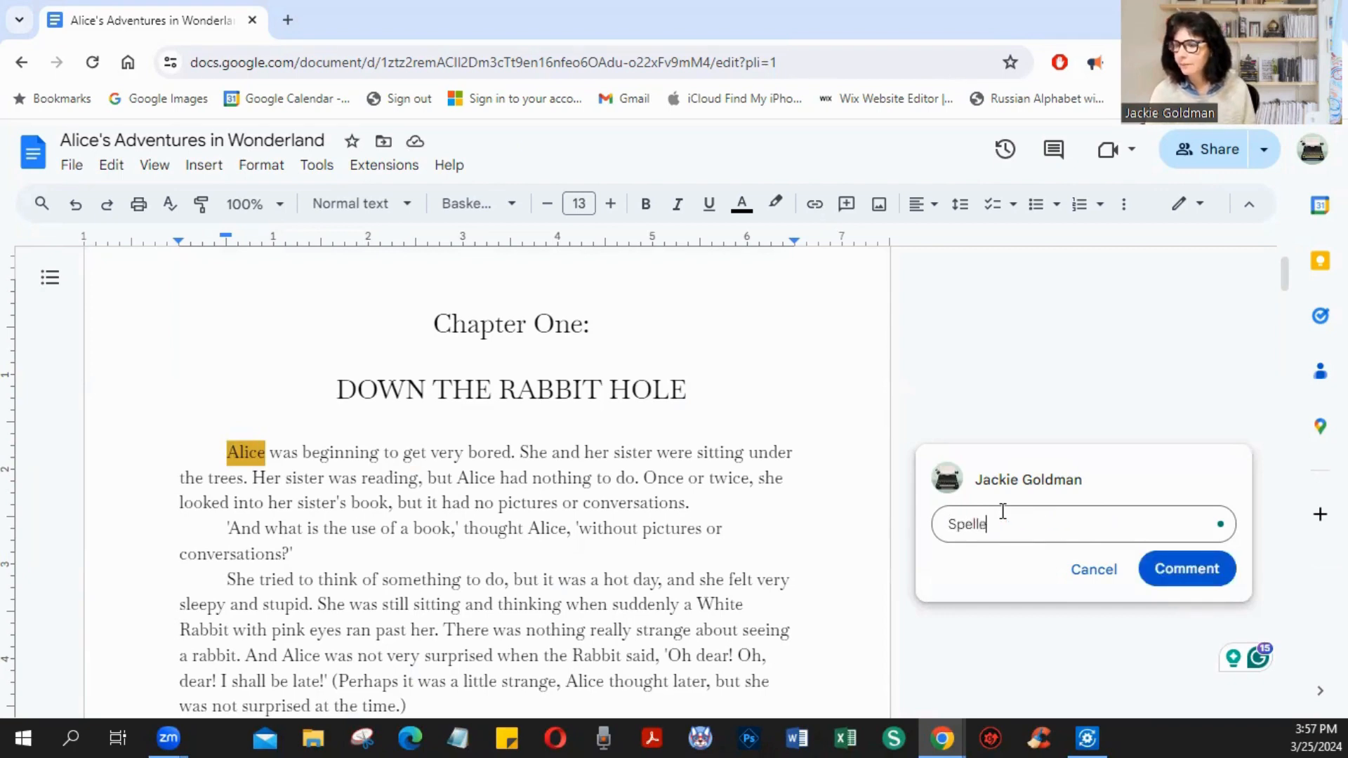
type("d El")
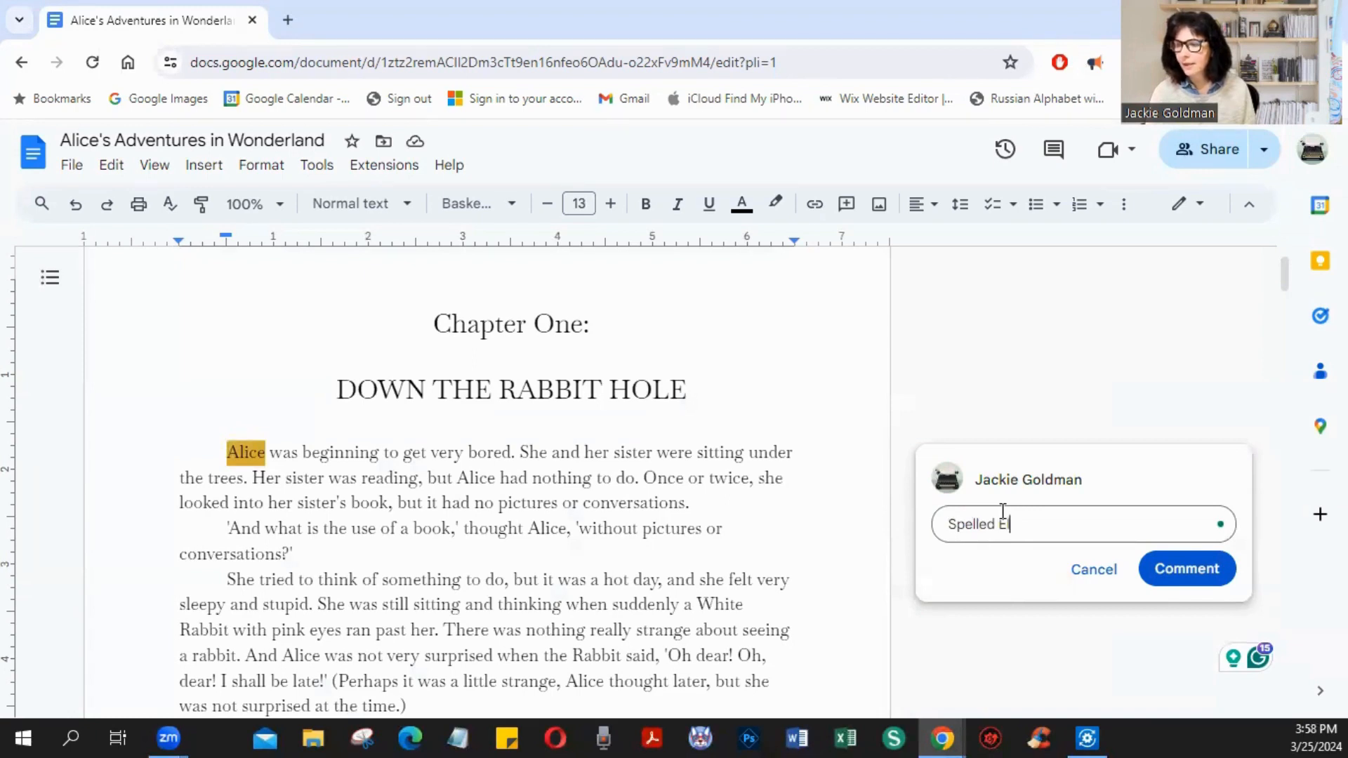
type("sy")
key("BackSpace")
key("BackSpace")
type("y")
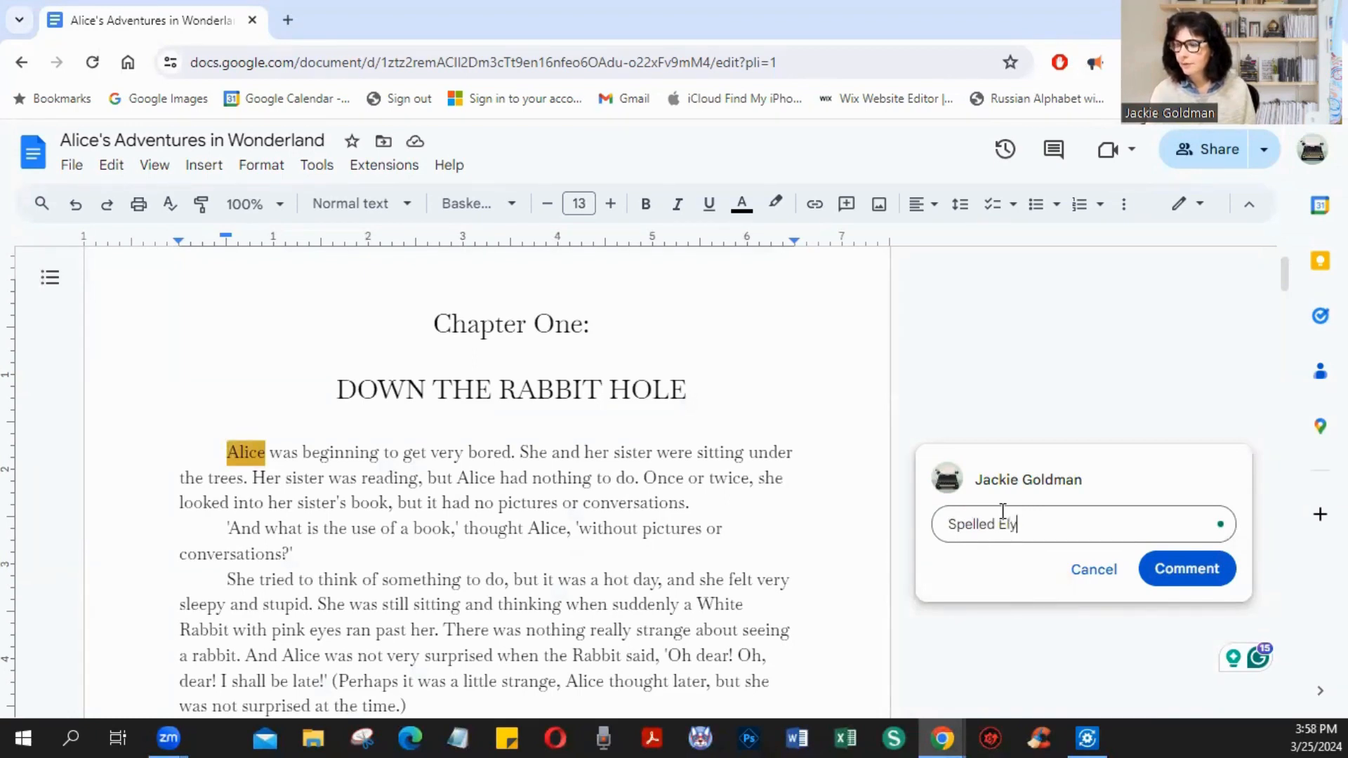
type("se")
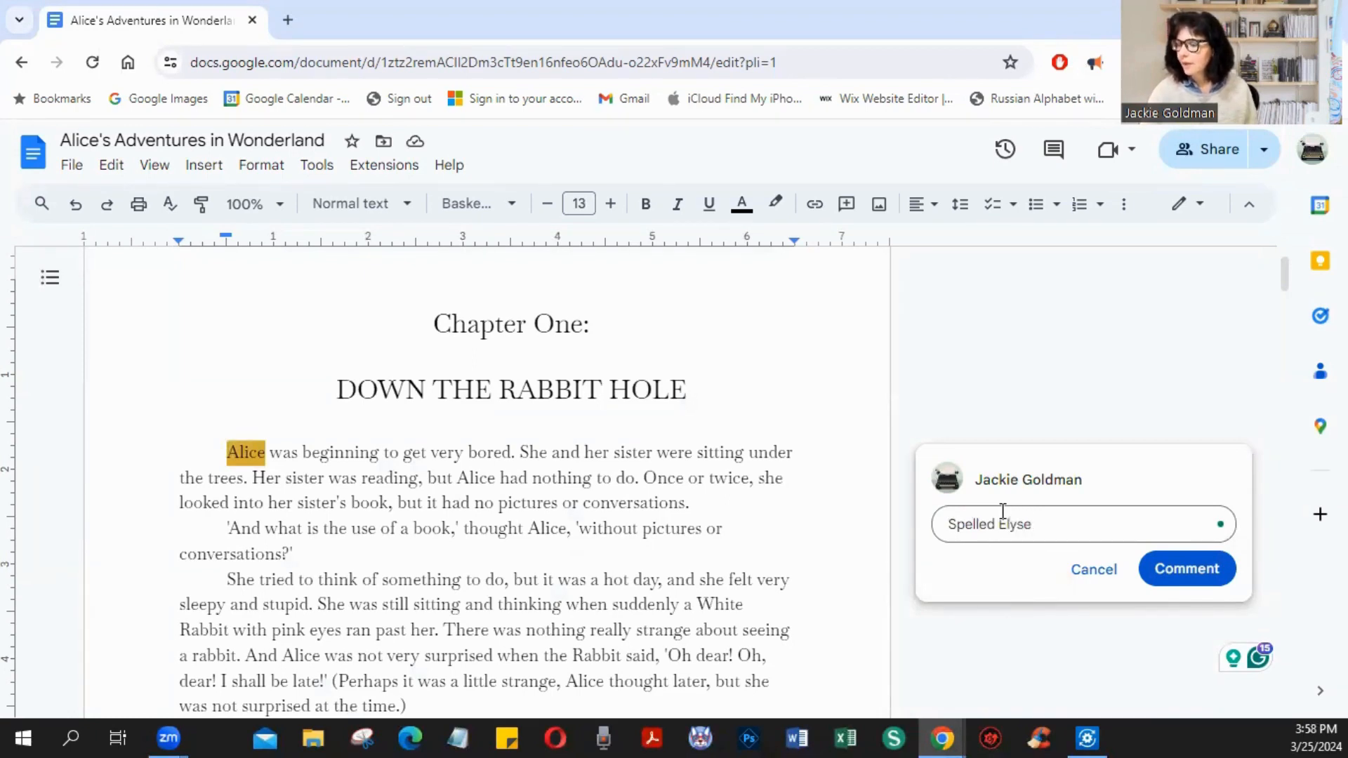
left_click(1189, 570)
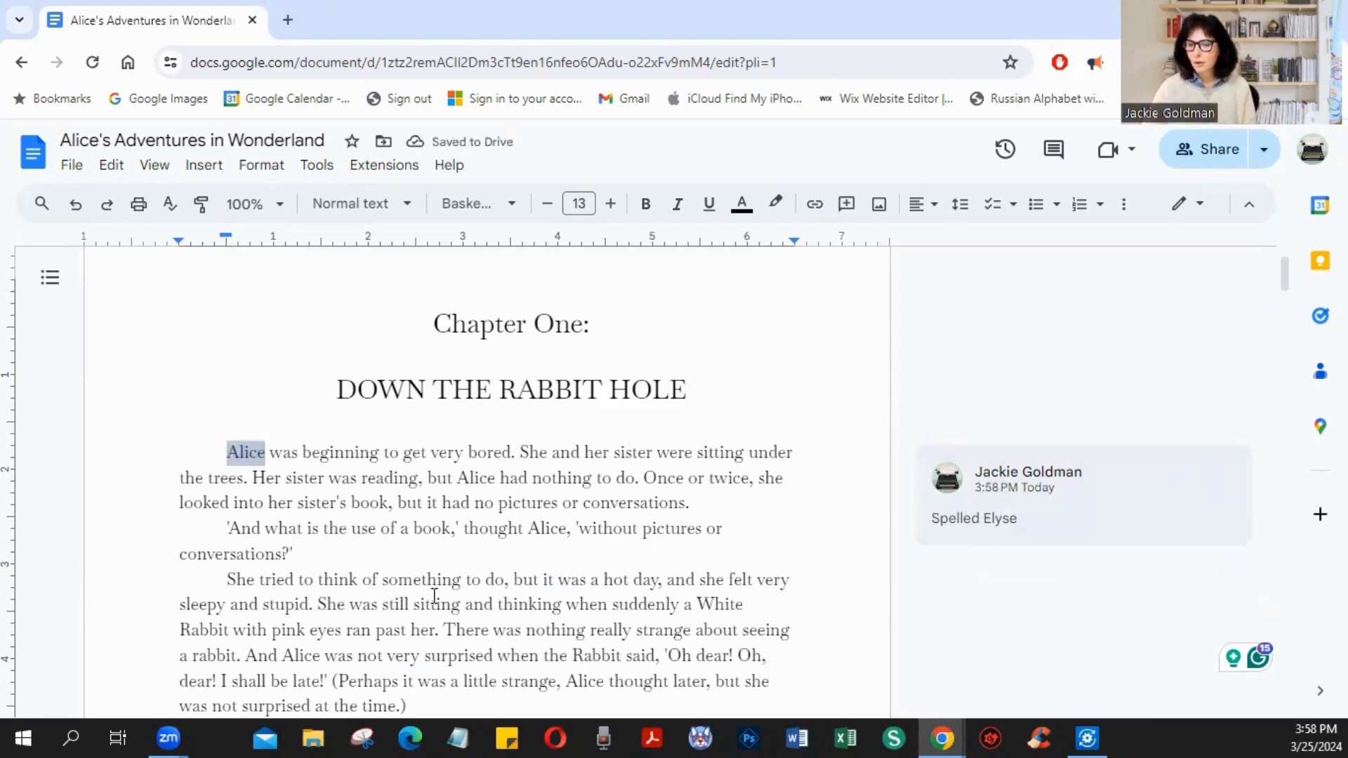
Step: Add the comment "delete paragraph" to the whole paragraph beginning "She tried to think of something to do"
scroll(436, 591, "down", 2)
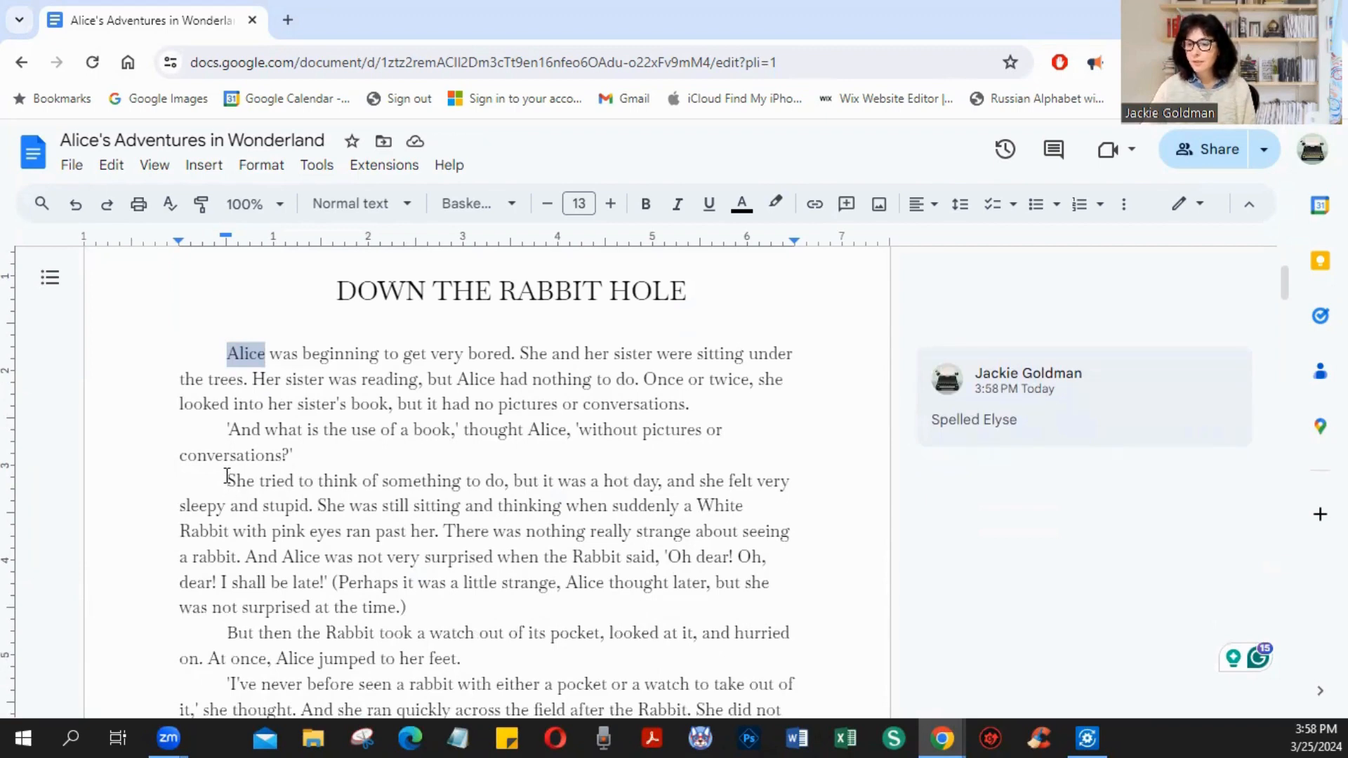
left_click_drag(227, 476, 769, 604)
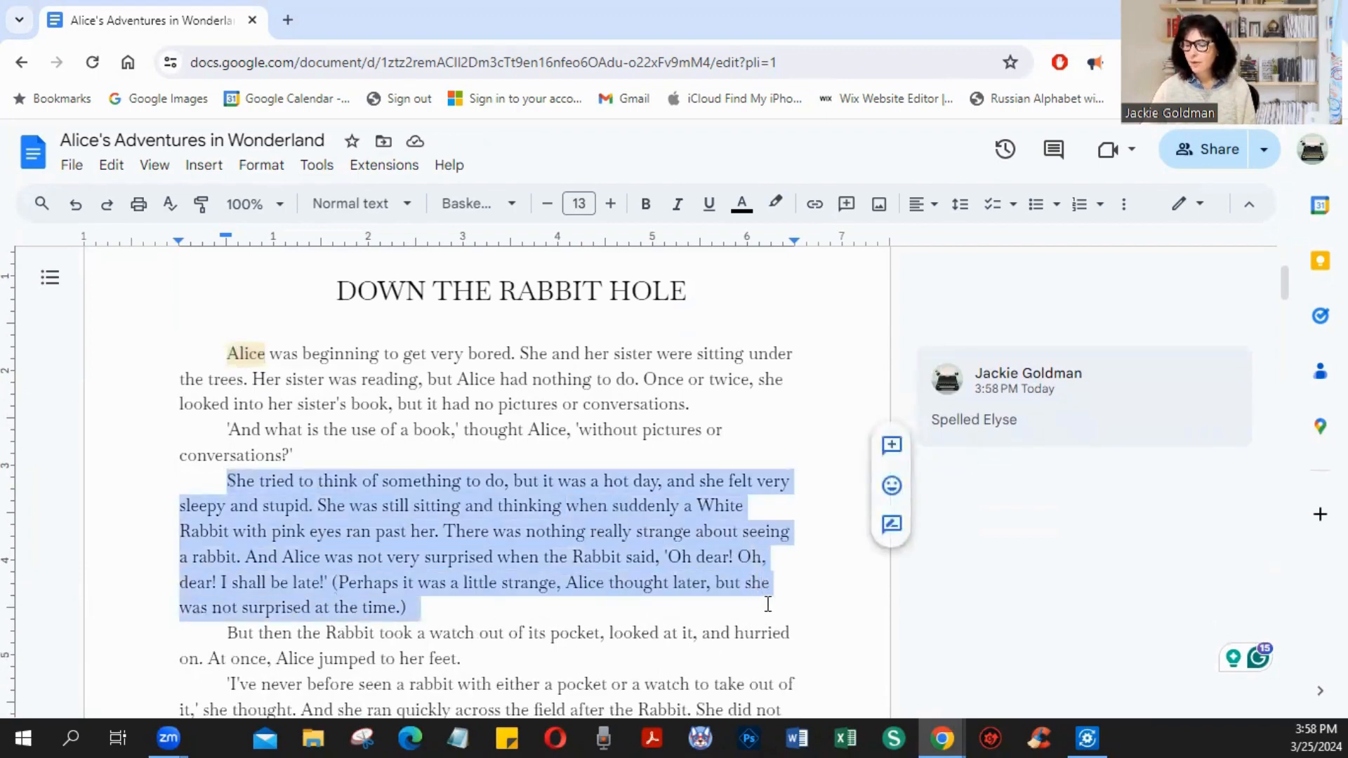
left_click(894, 453)
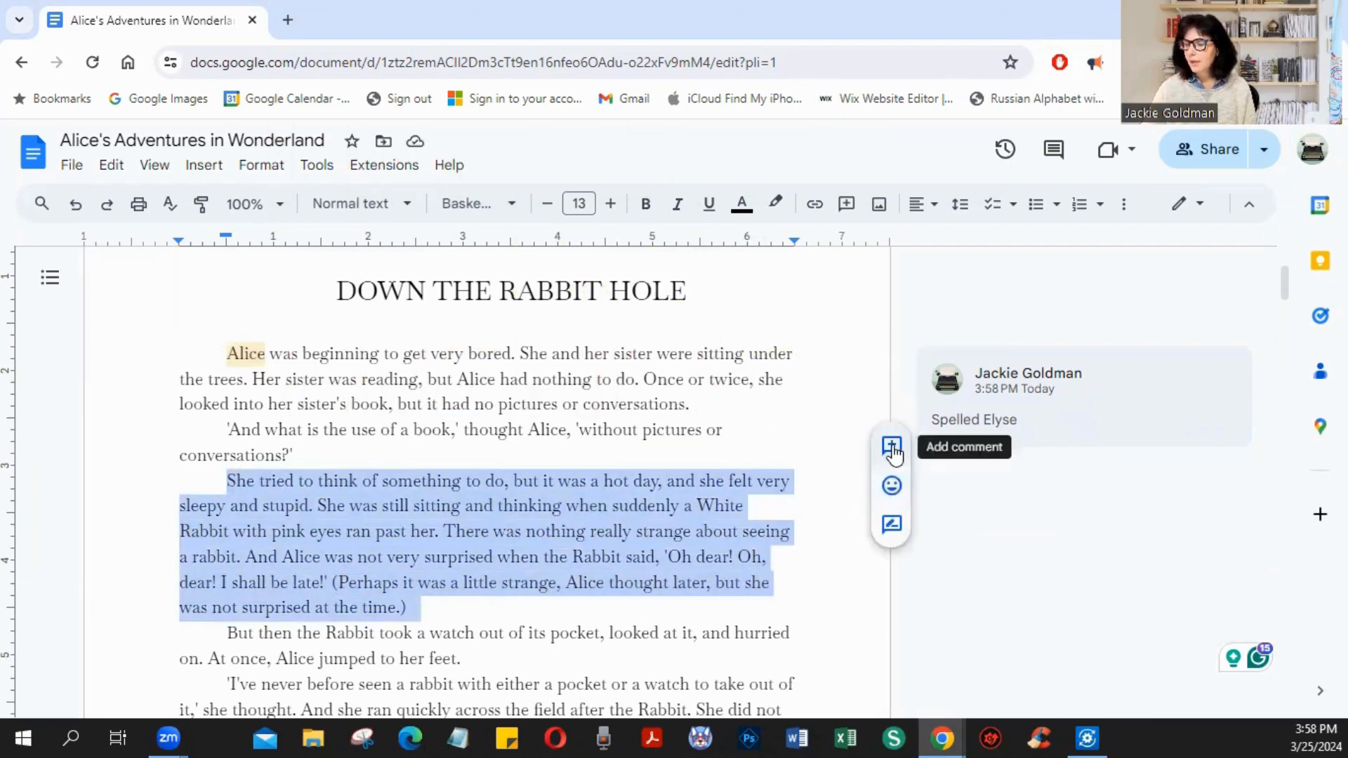
left_click(894, 452)
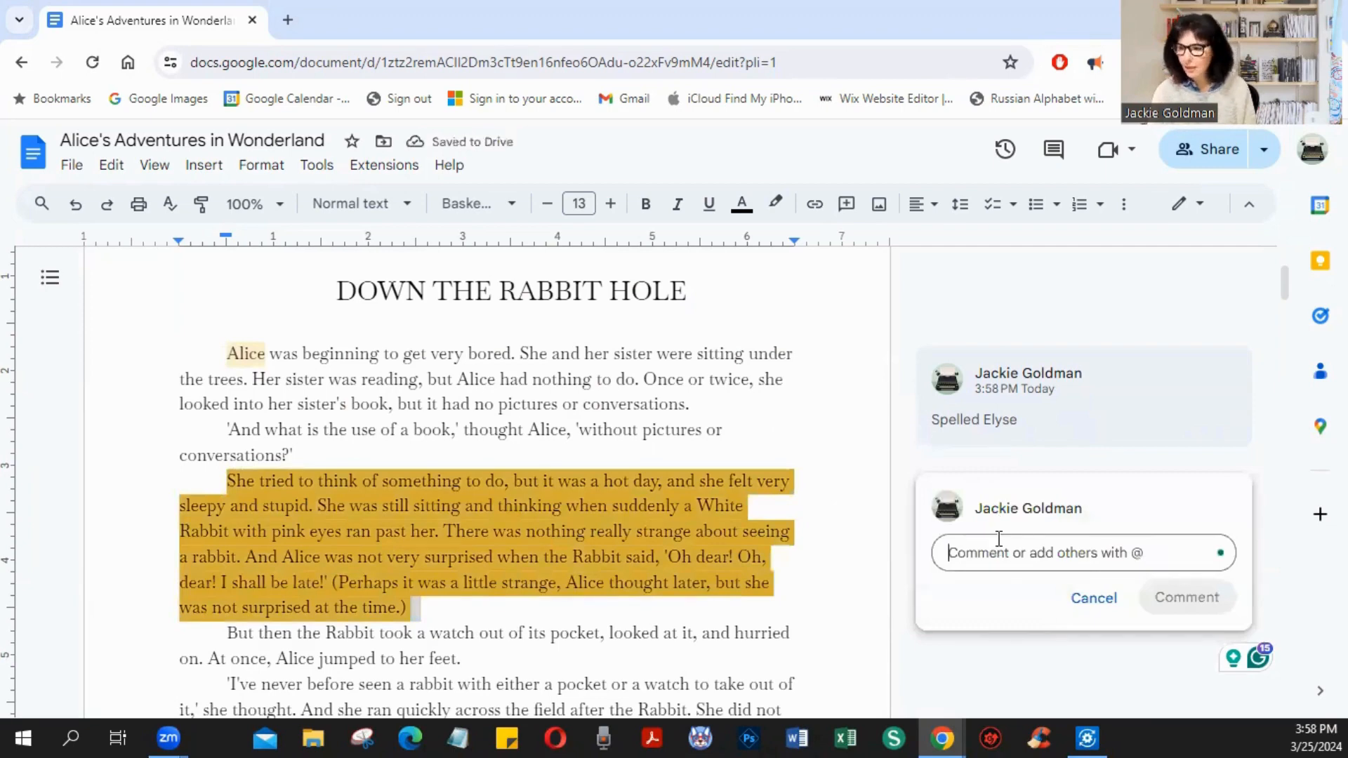
type("dele")
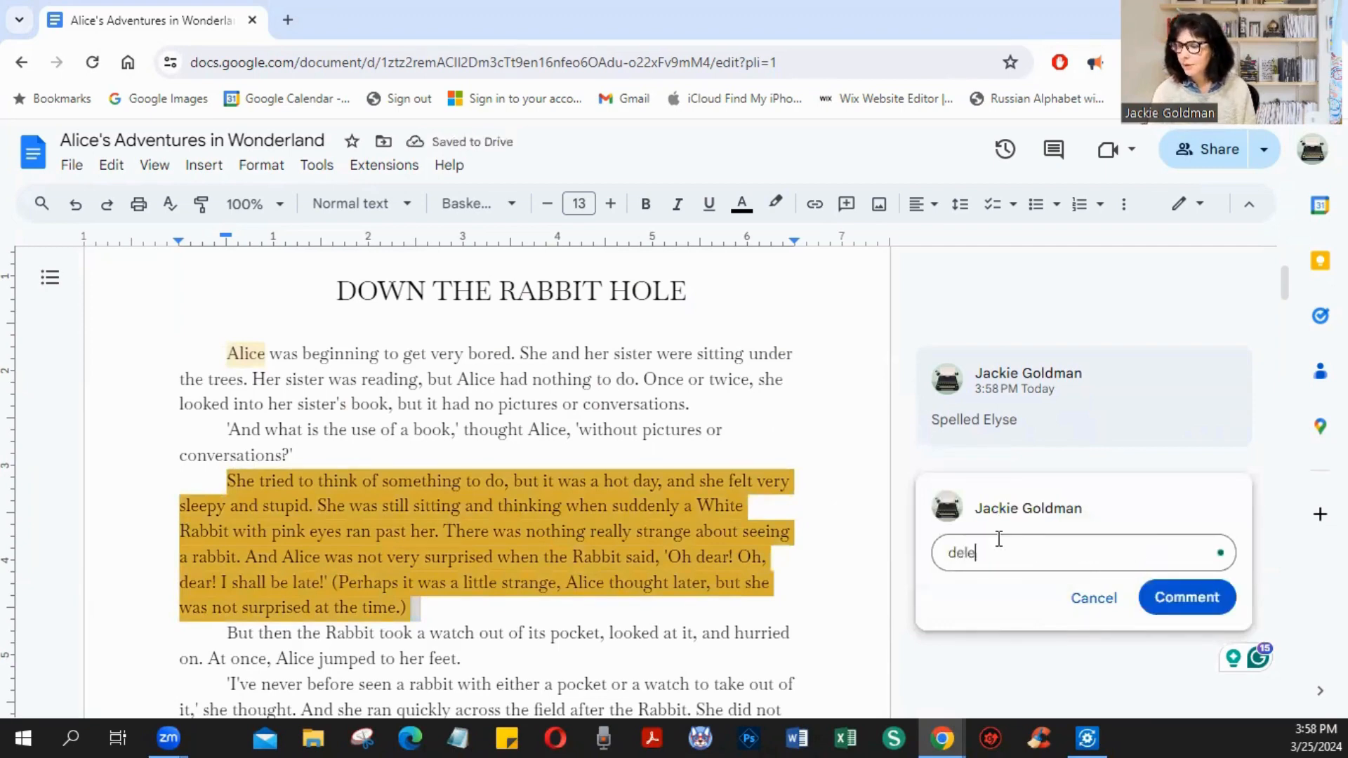
type("te para")
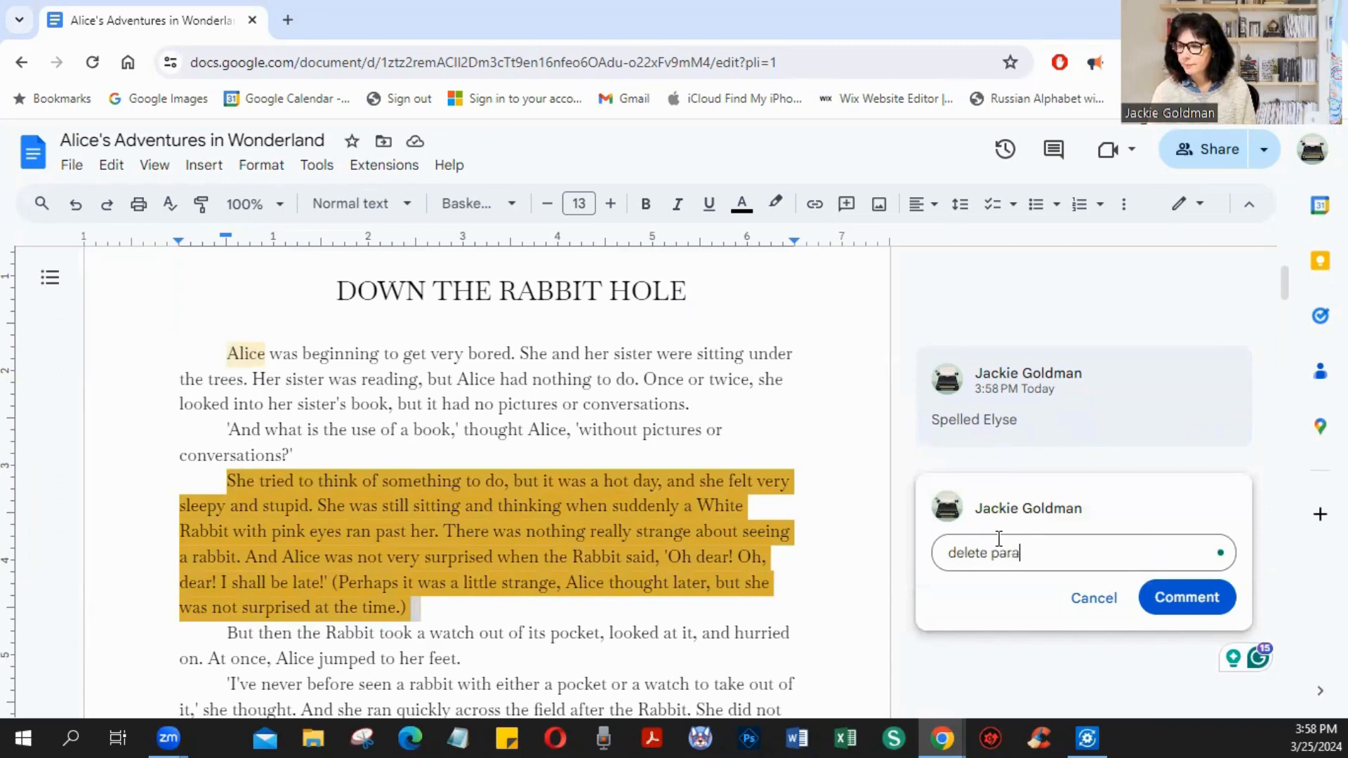
type("graph")
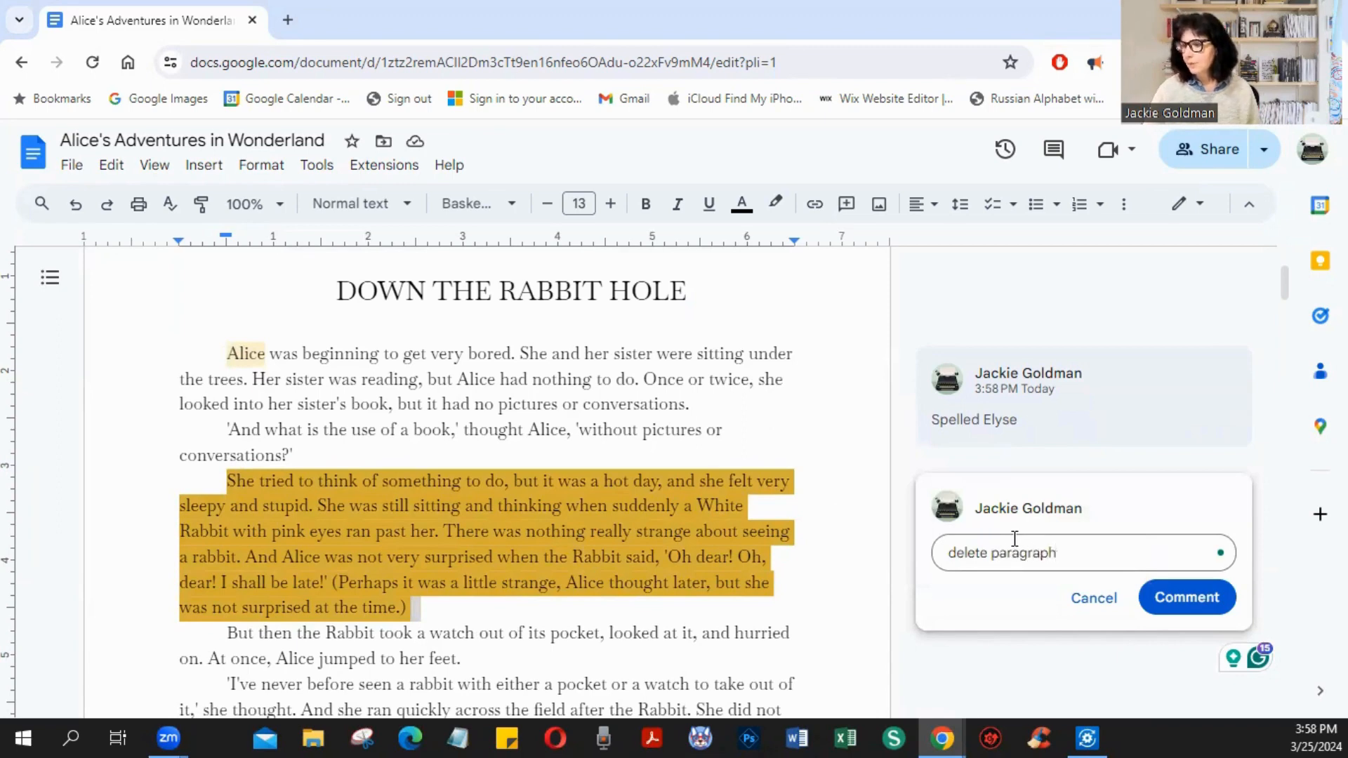
left_click(1186, 597)
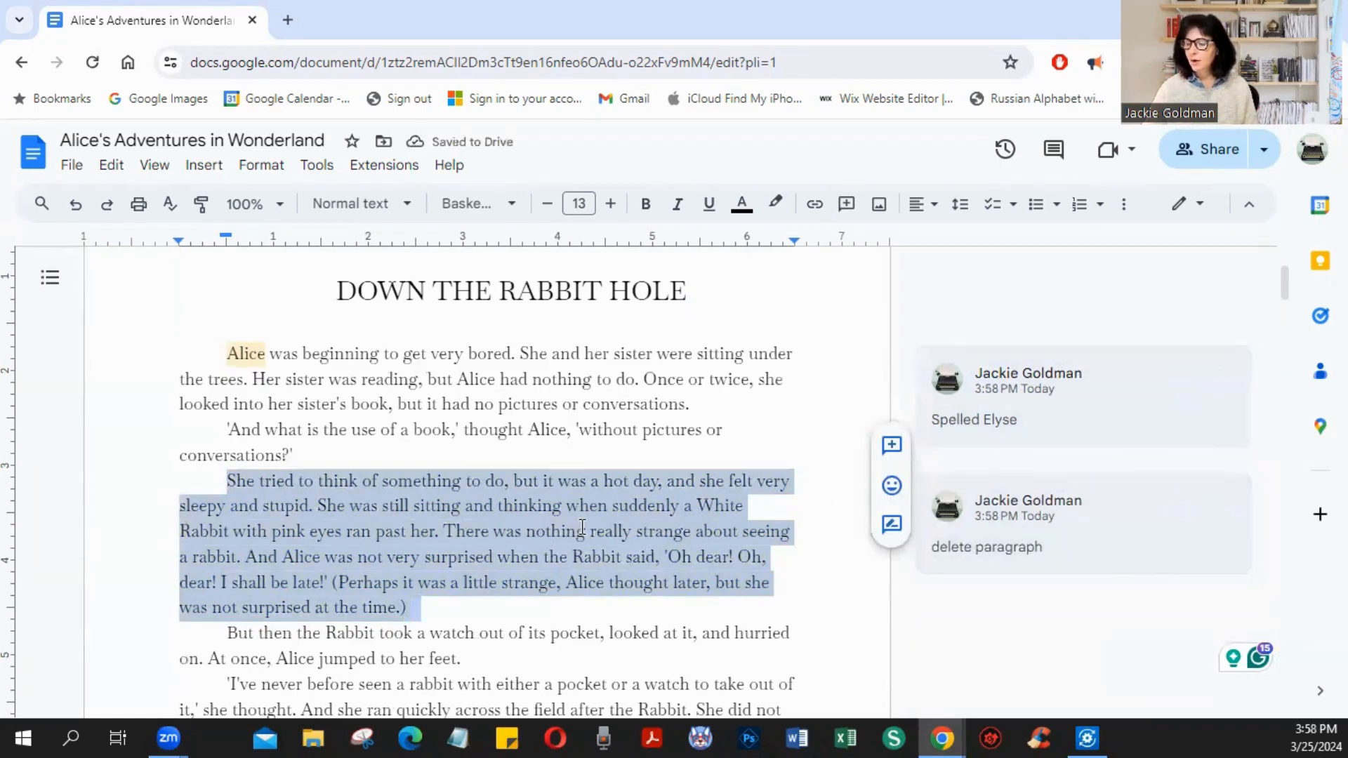
Step: Comment "I want to describe my sister's funny feet." on the period ending the sentence "At once, Alice jumped to her feet."
scroll(590, 530, "down", 3)
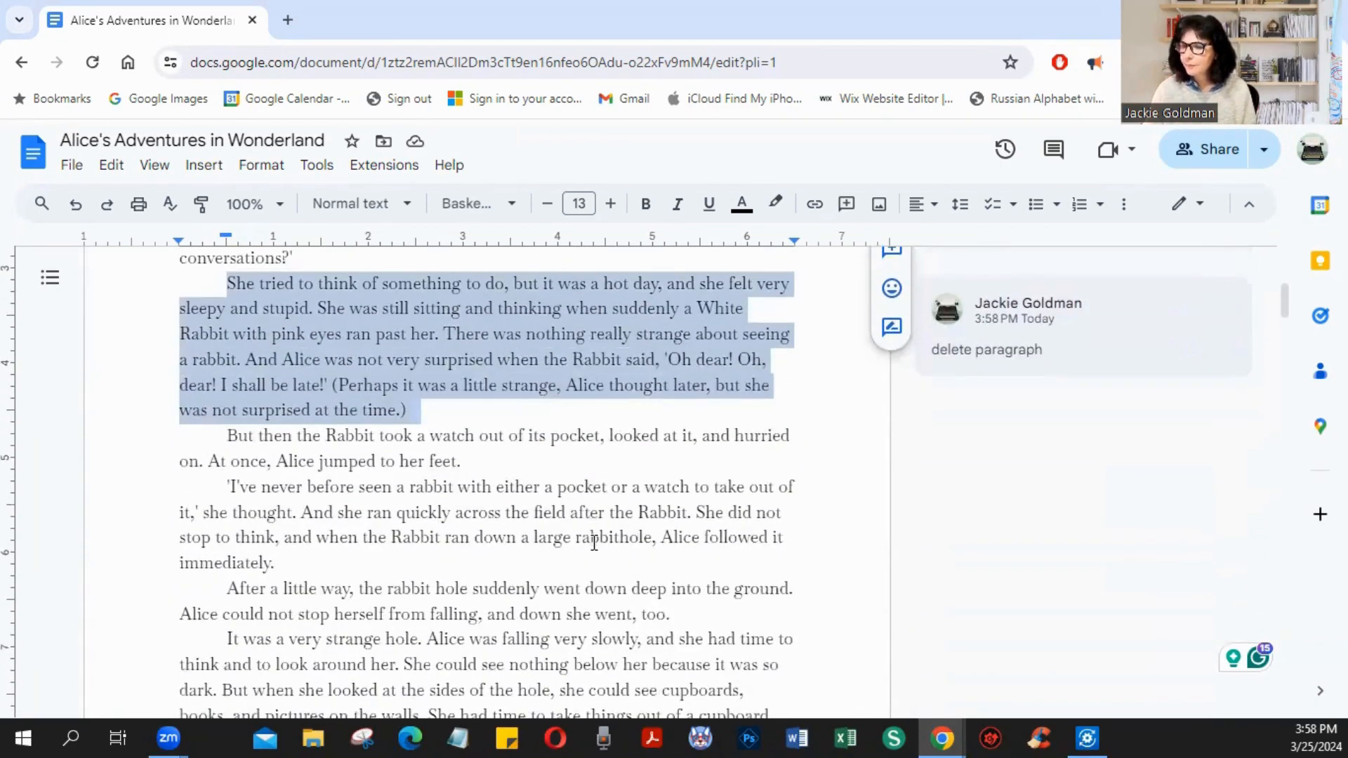
left_click(456, 466)
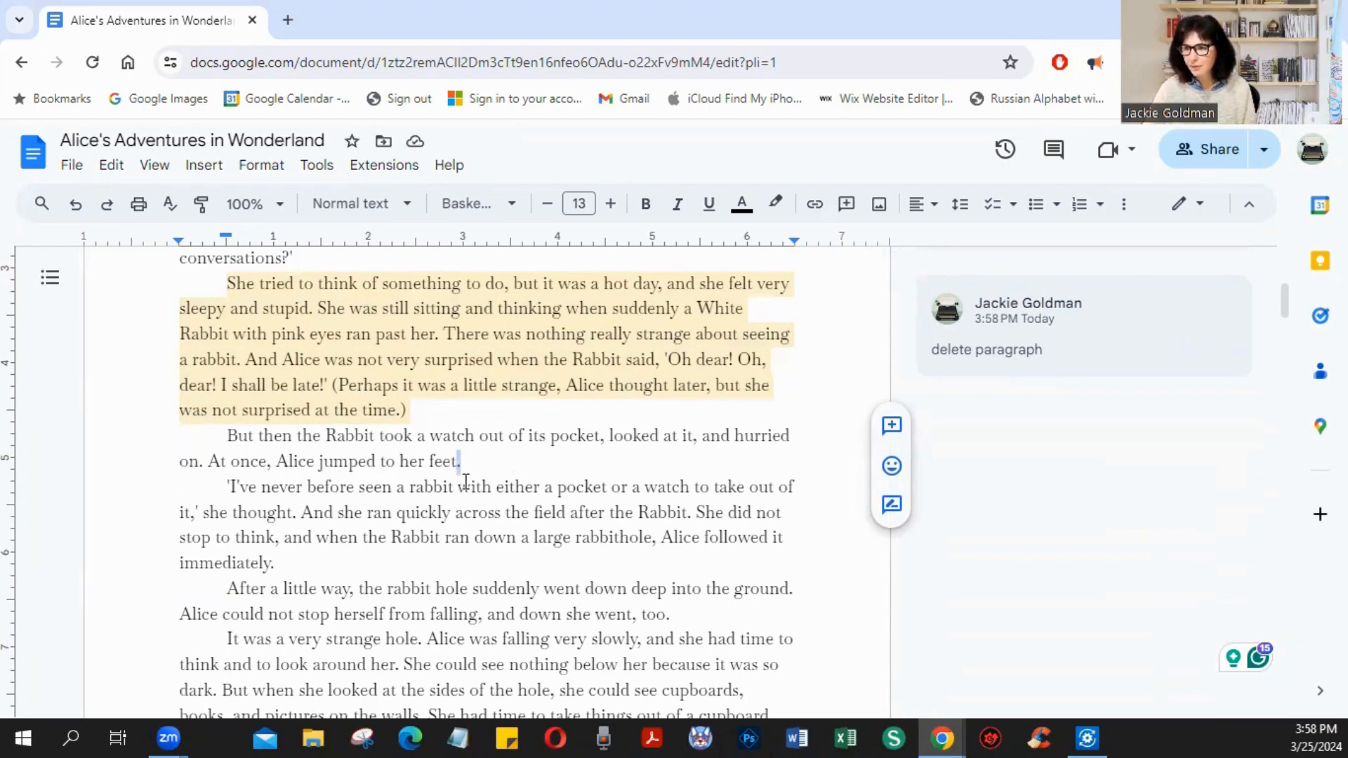
left_click(891, 429)
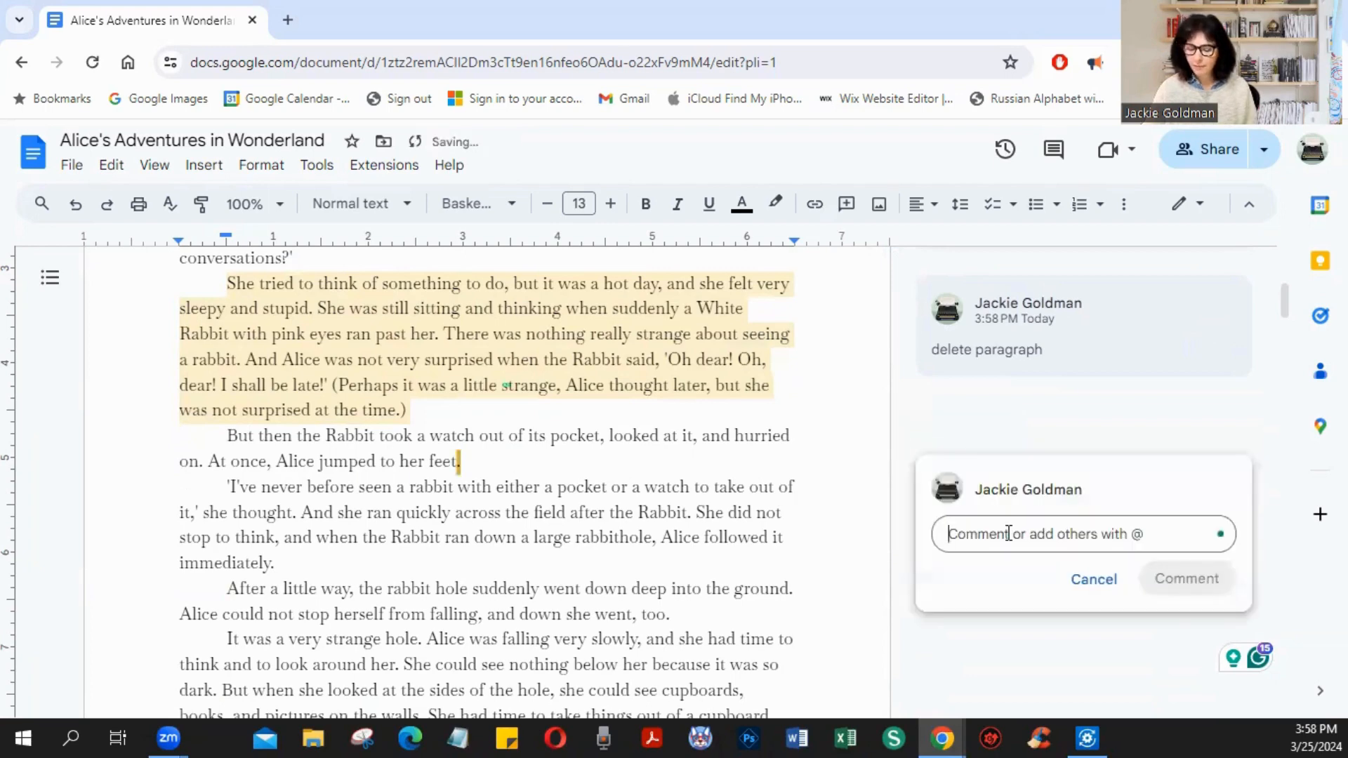
type("I wa")
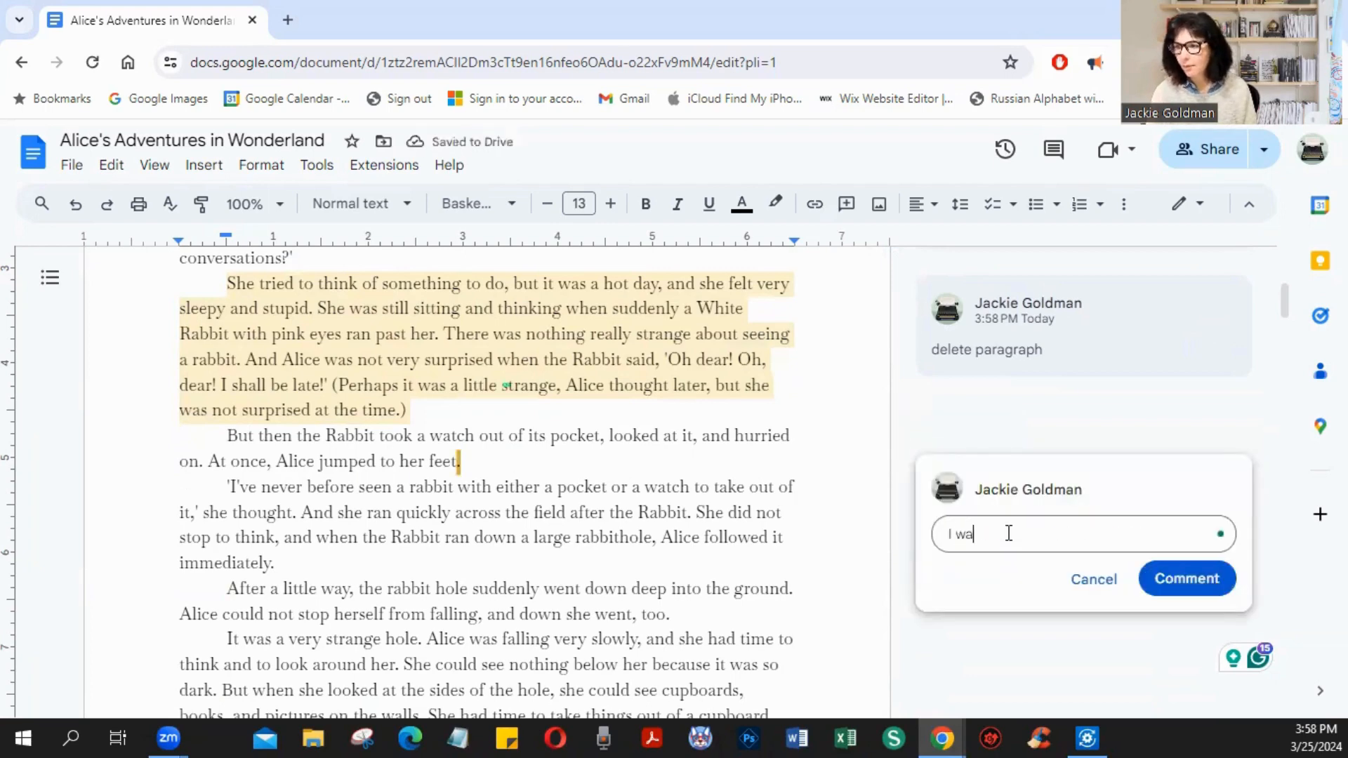
type("nt to desc")
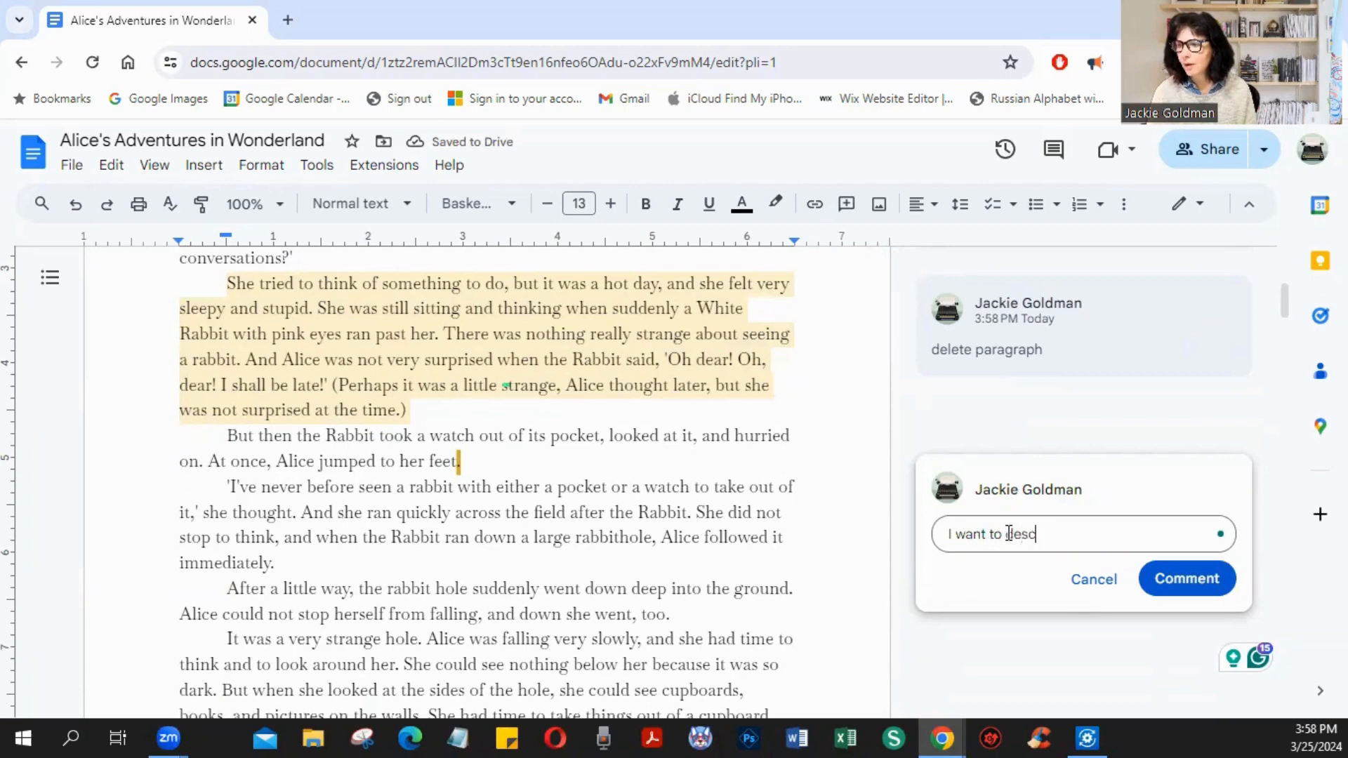
type("ribe my ")
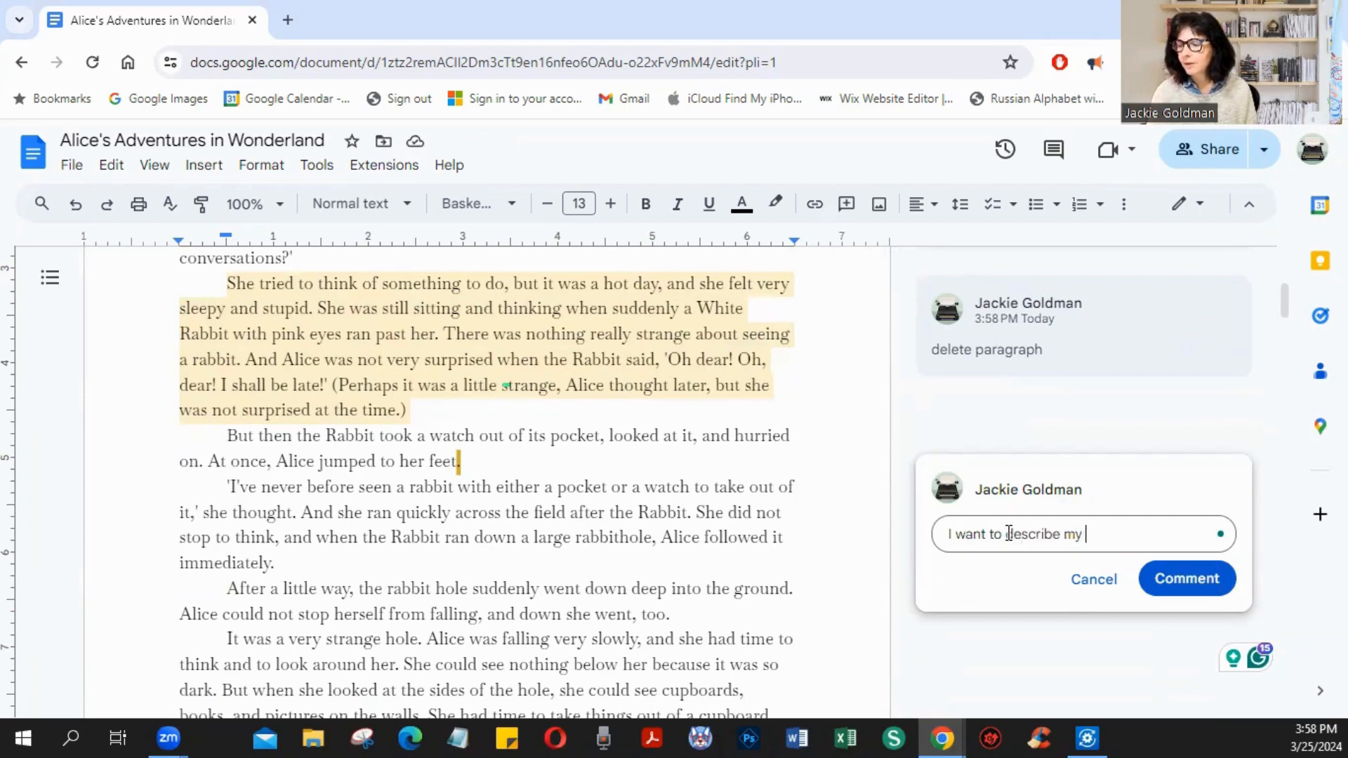
type("sister's f")
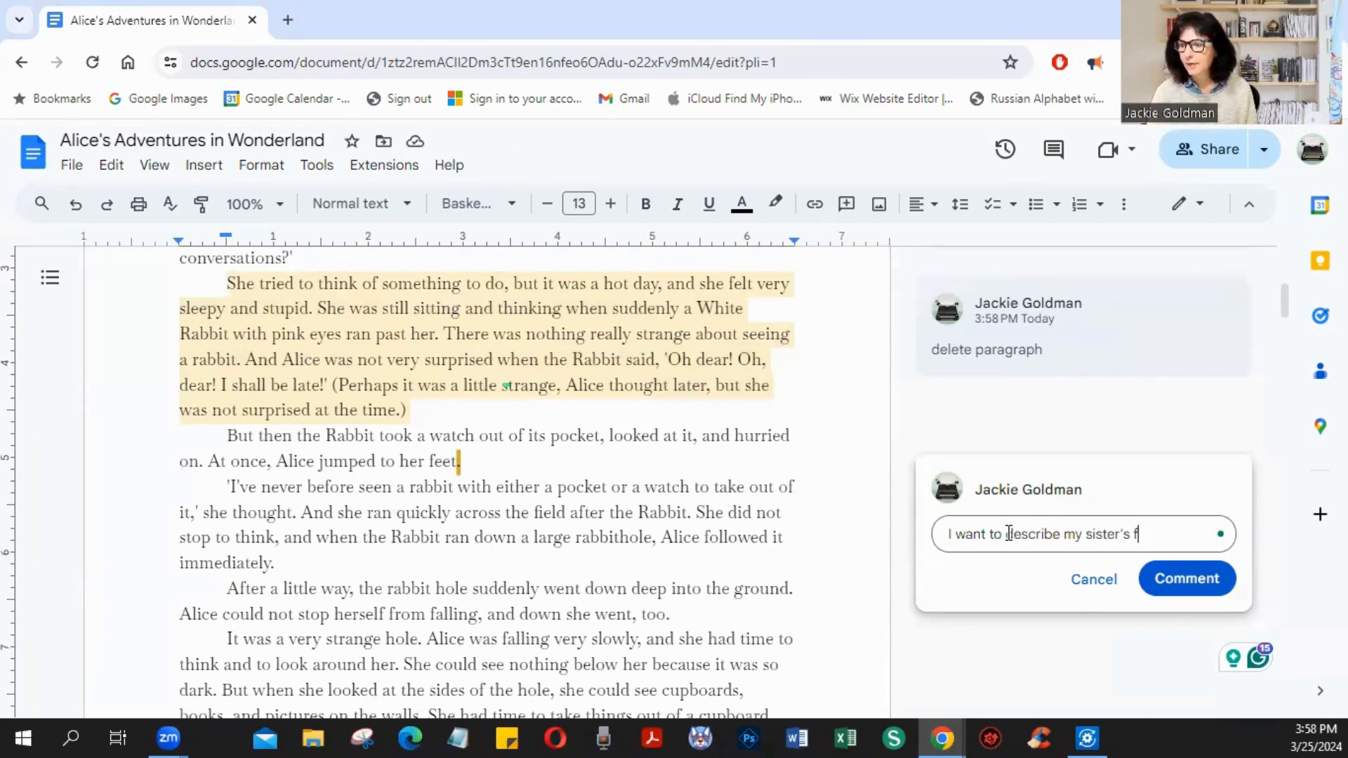
type("e")
type("unn")
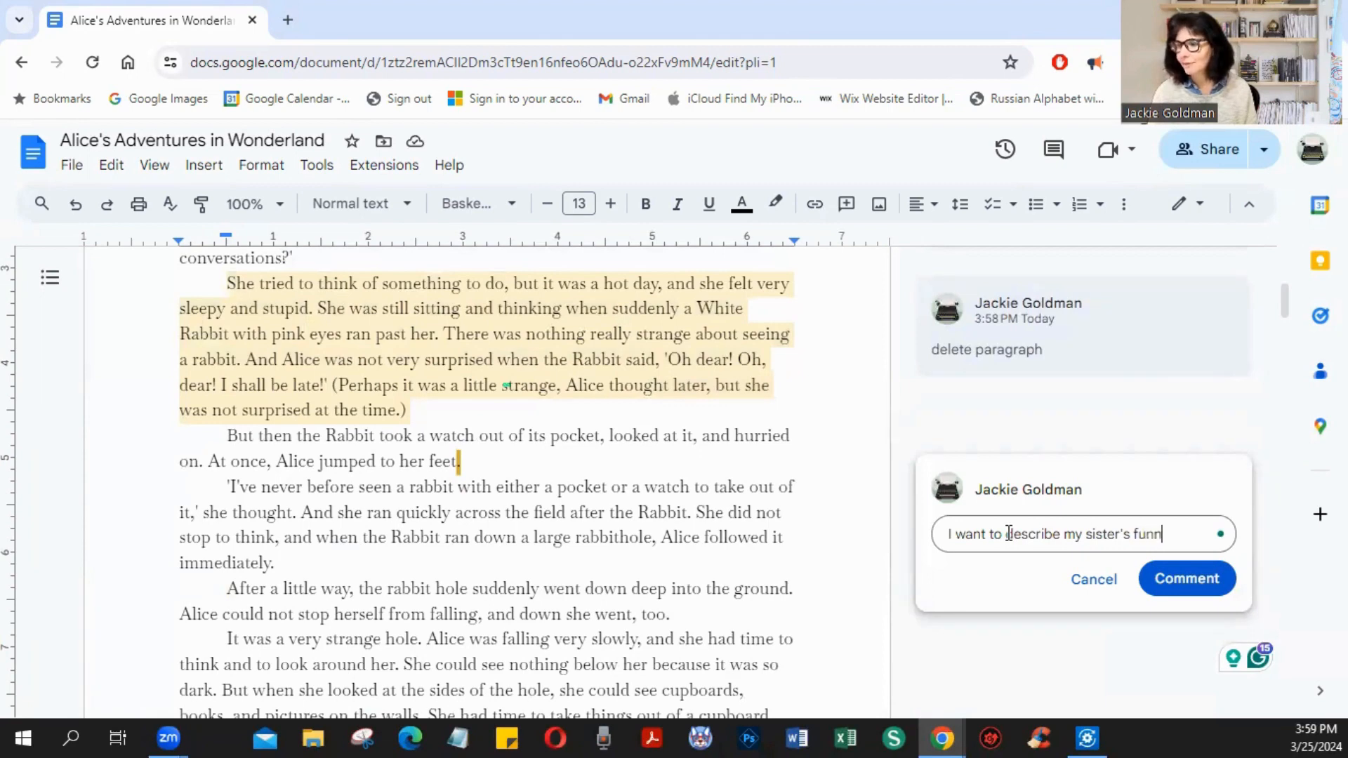
type("y feet.")
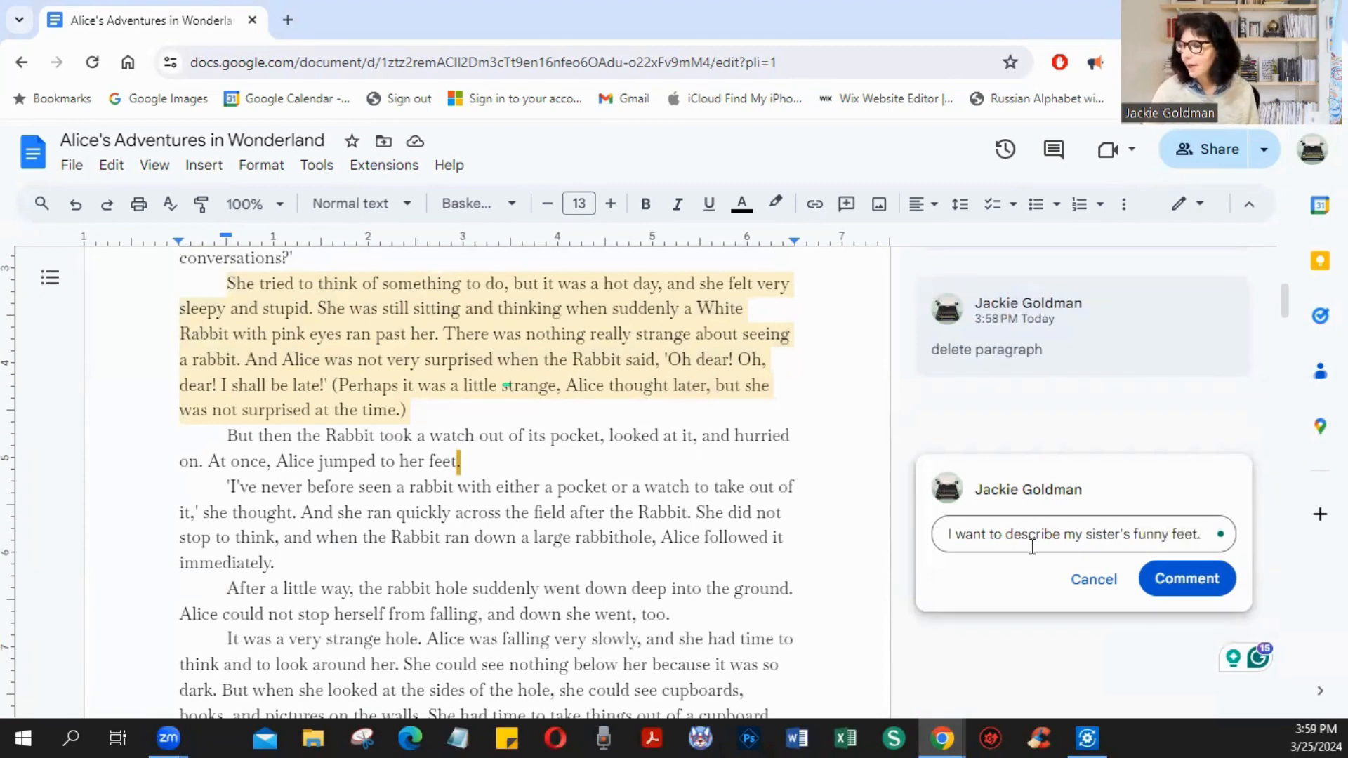
left_click(1171, 579)
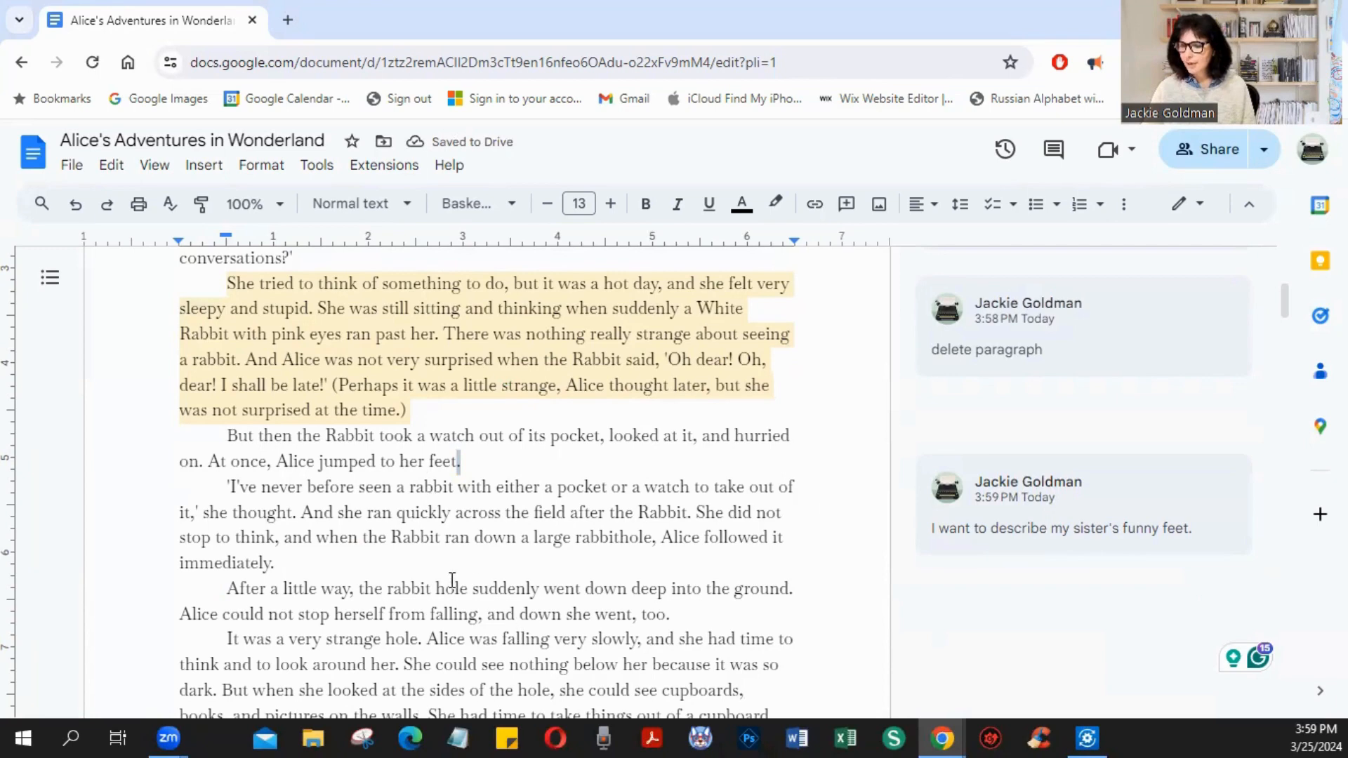
Step: Add the comment "I'm not sure how my children will like this." to the sentence beginning "After a little way, the rabbit hole"
scroll(491, 583, "down", 2)
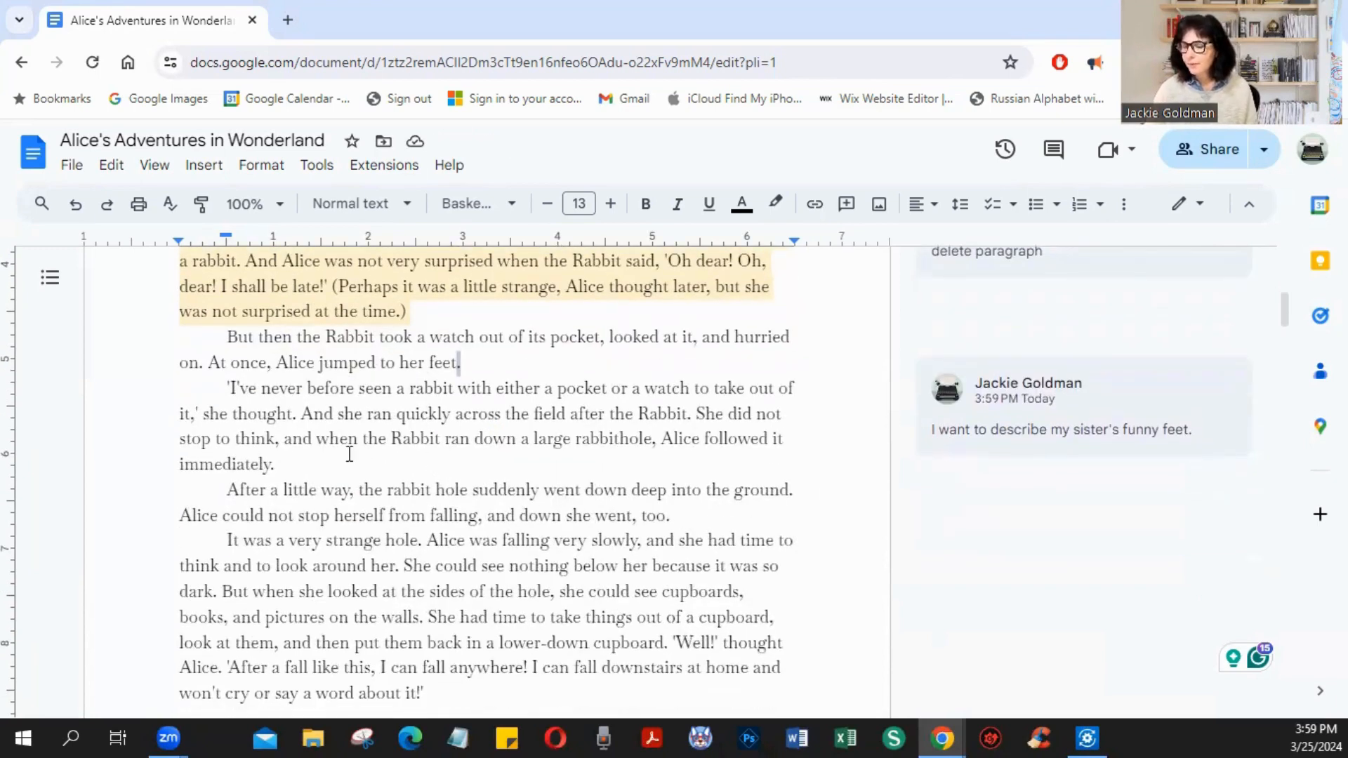
left_click_drag(226, 491, 796, 489)
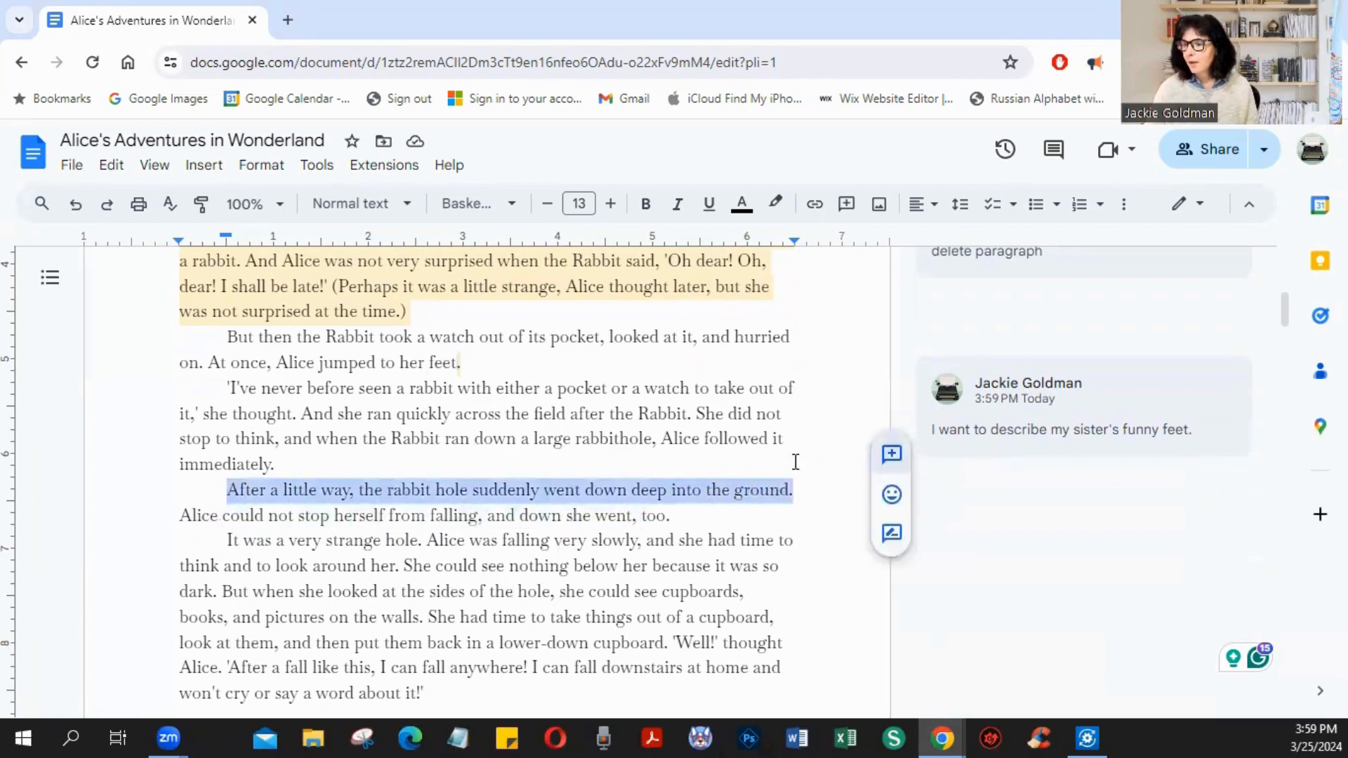
left_click(891, 454)
type("I")
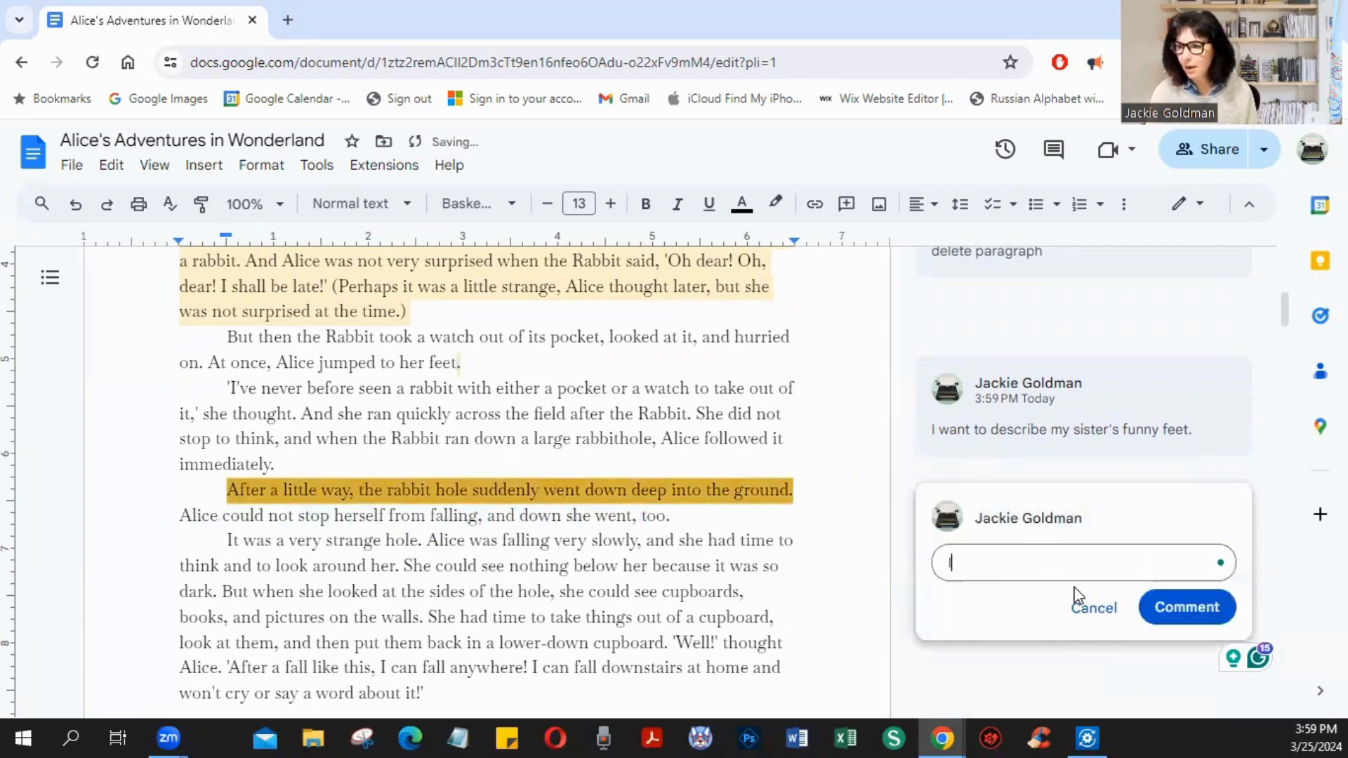
type("'m not sure howmy")
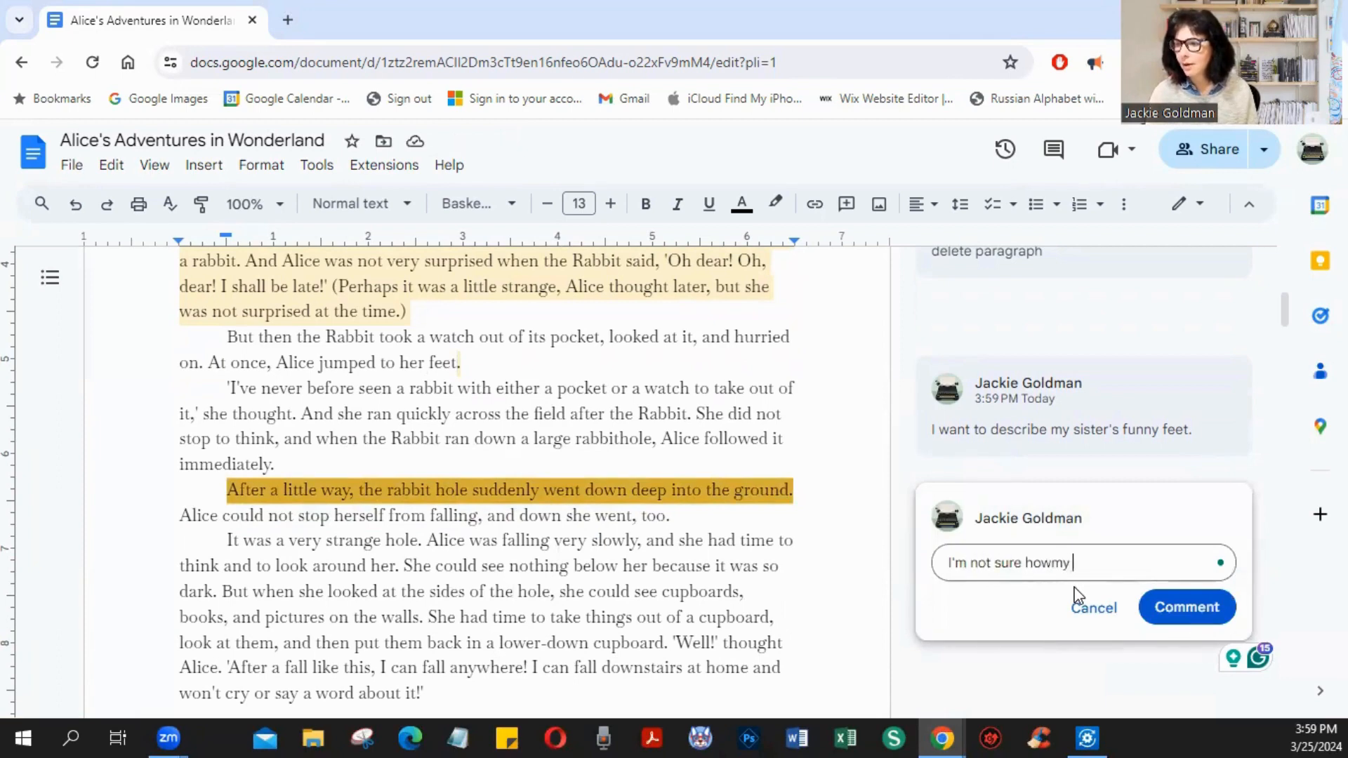
key("BackSpace")
key("BackSpace")
key("BackSpace")
key("BackSpace")
type("w my ")
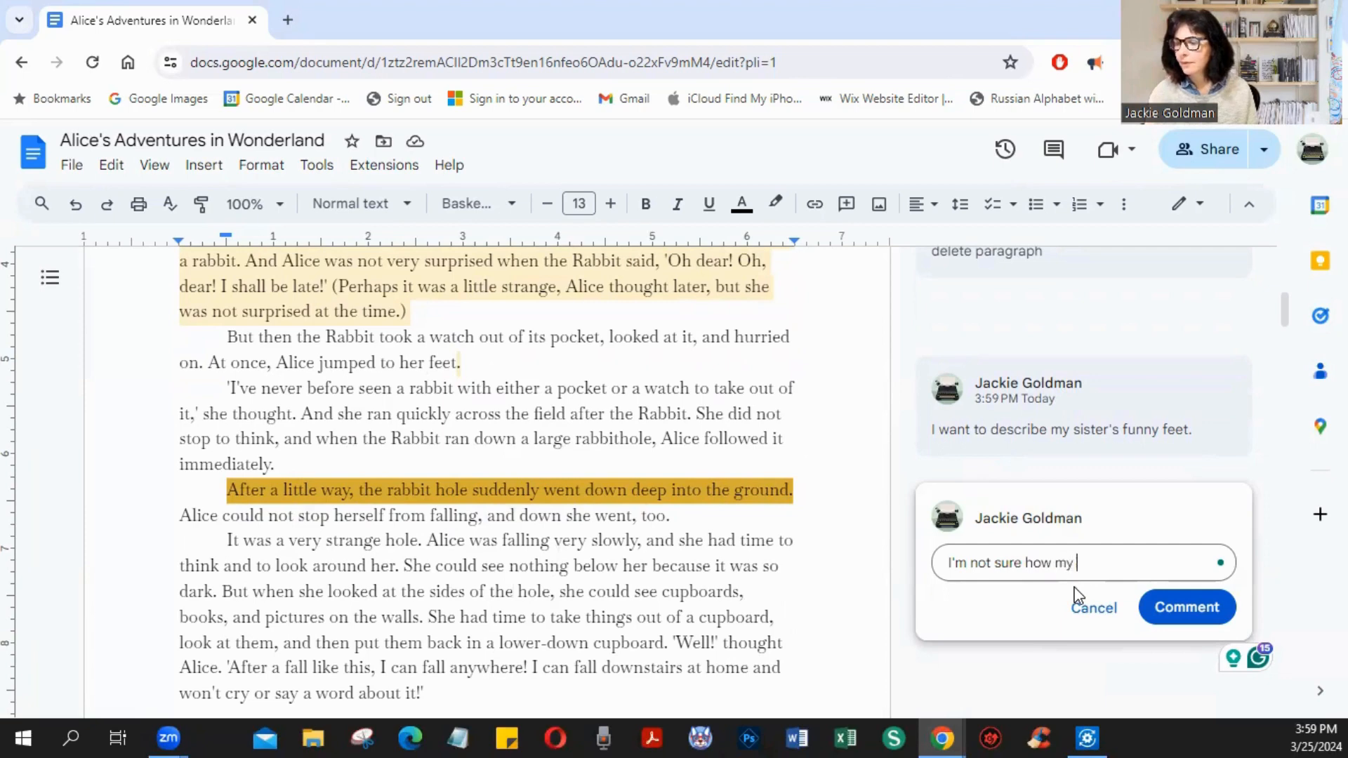
type("children will ")
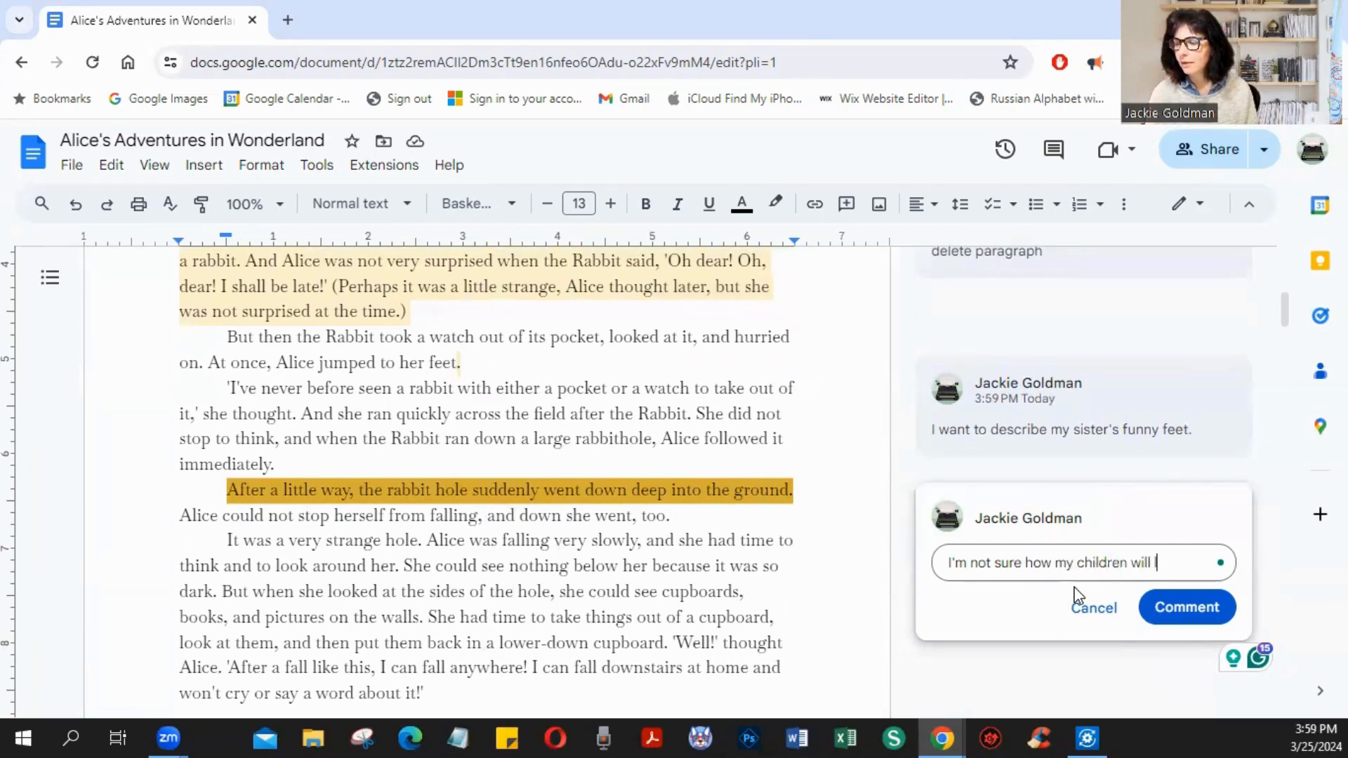
type("like this.")
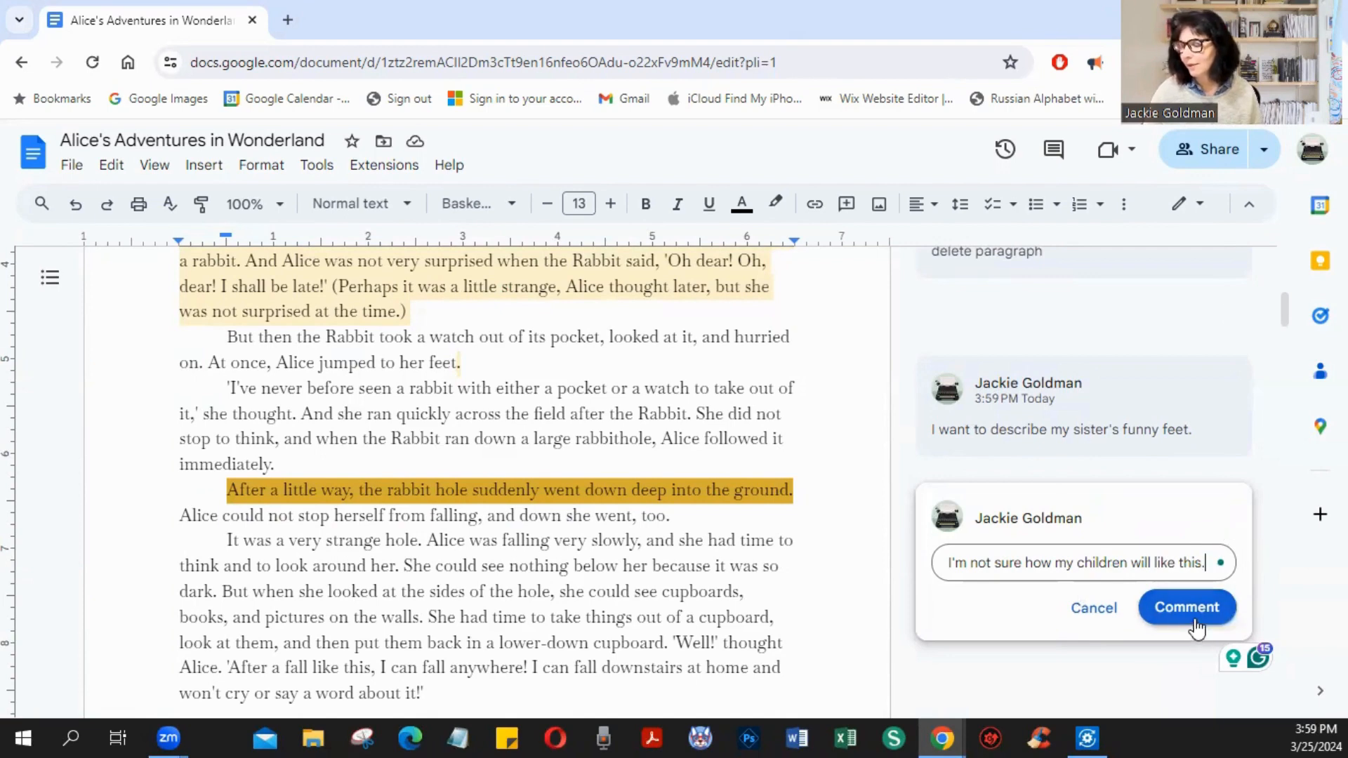
left_click(1221, 623)
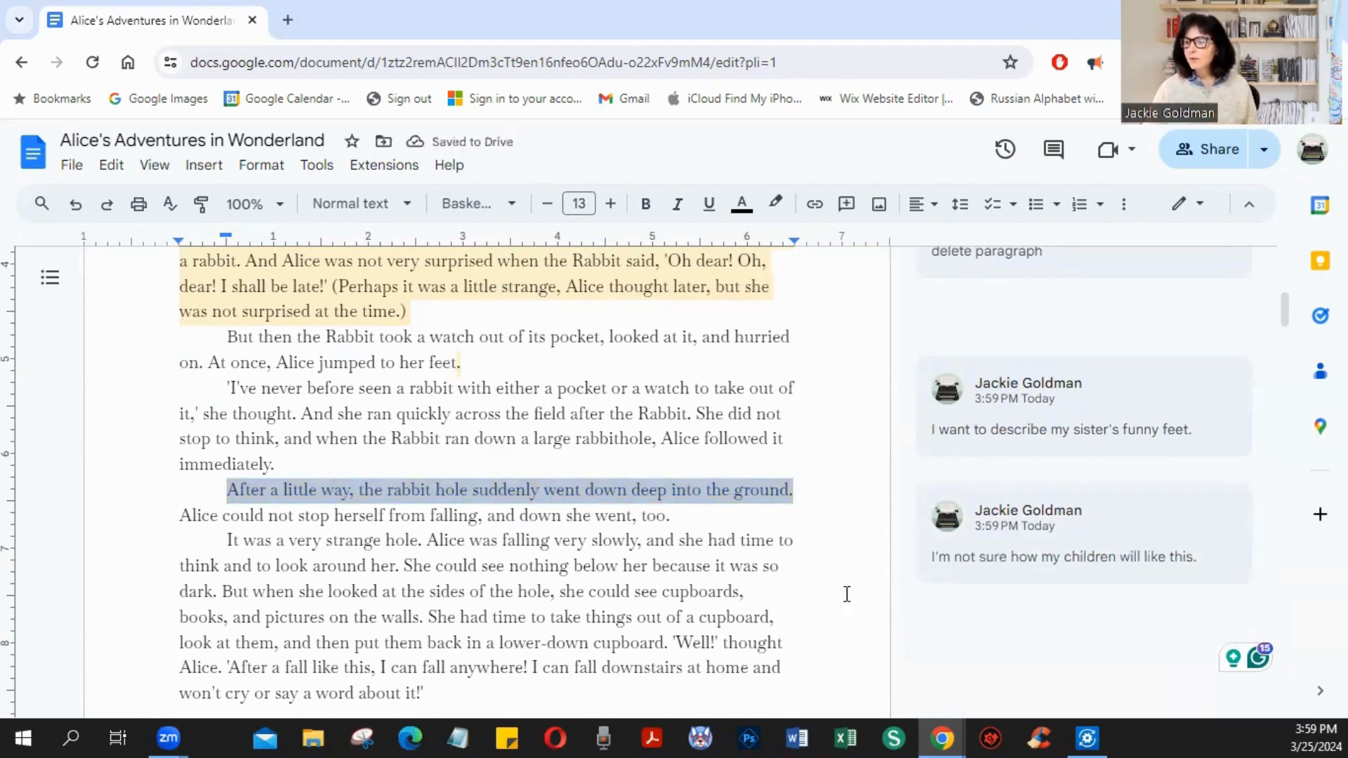
left_click(987, 673)
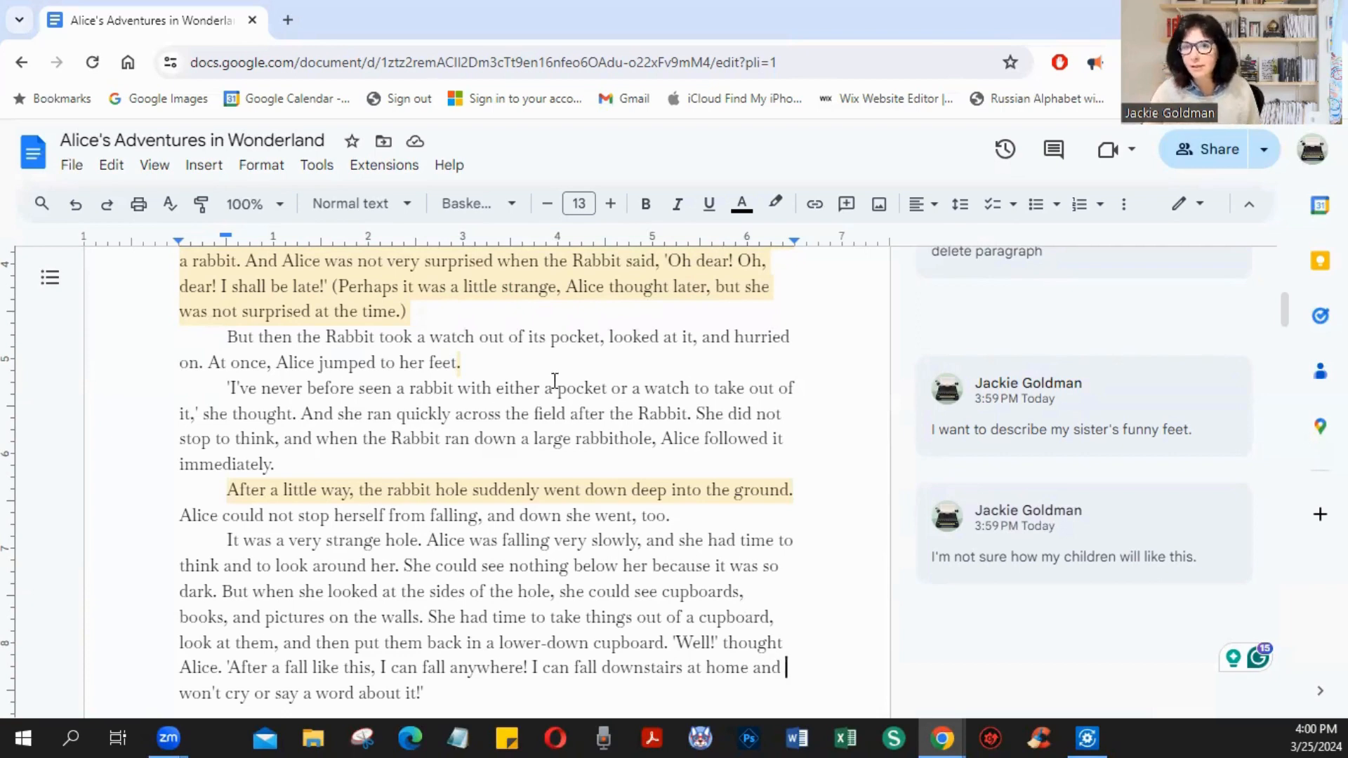
Step: Insert the all-caps note "SHE HAD FLAT FEET" in the text directly after "At once, Alice jumped to her feet."
scroll(312, 389, "up", 2)
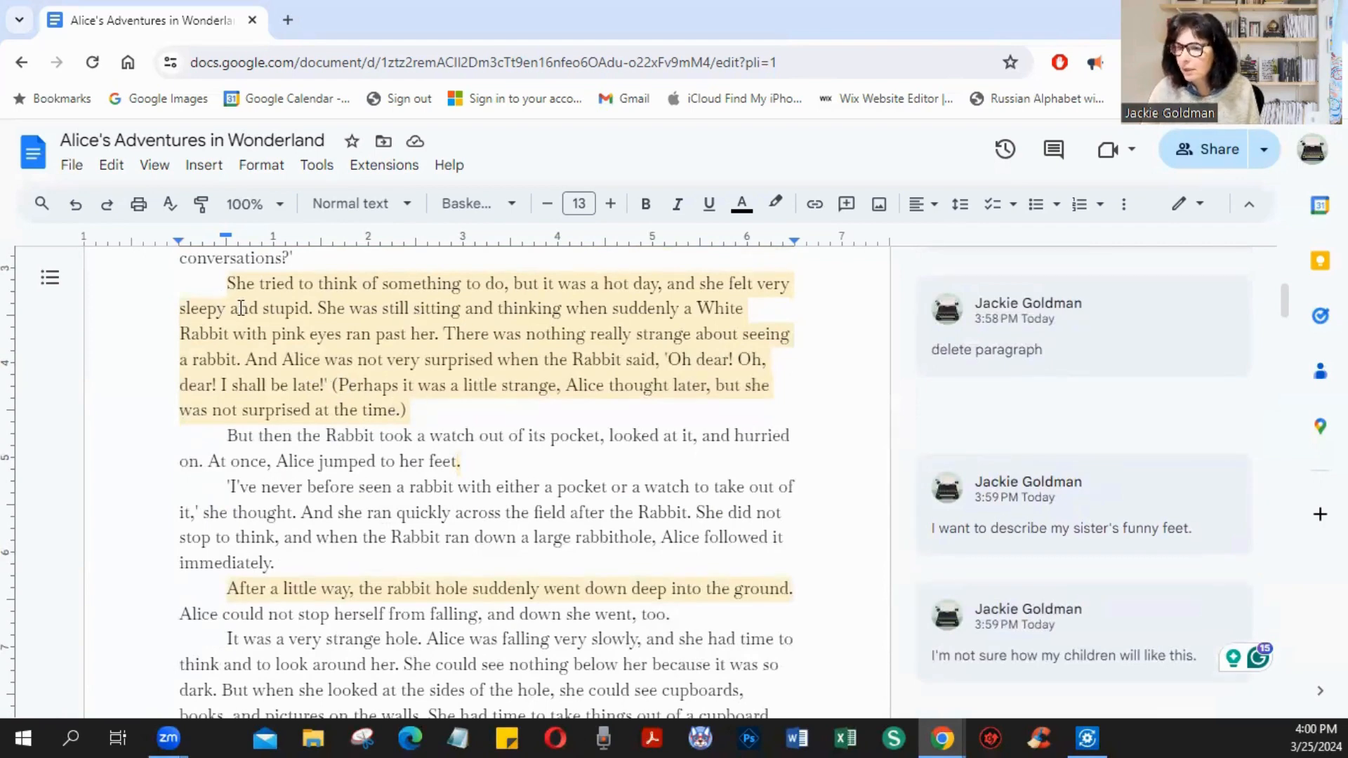
scroll(329, 335, "down", 3)
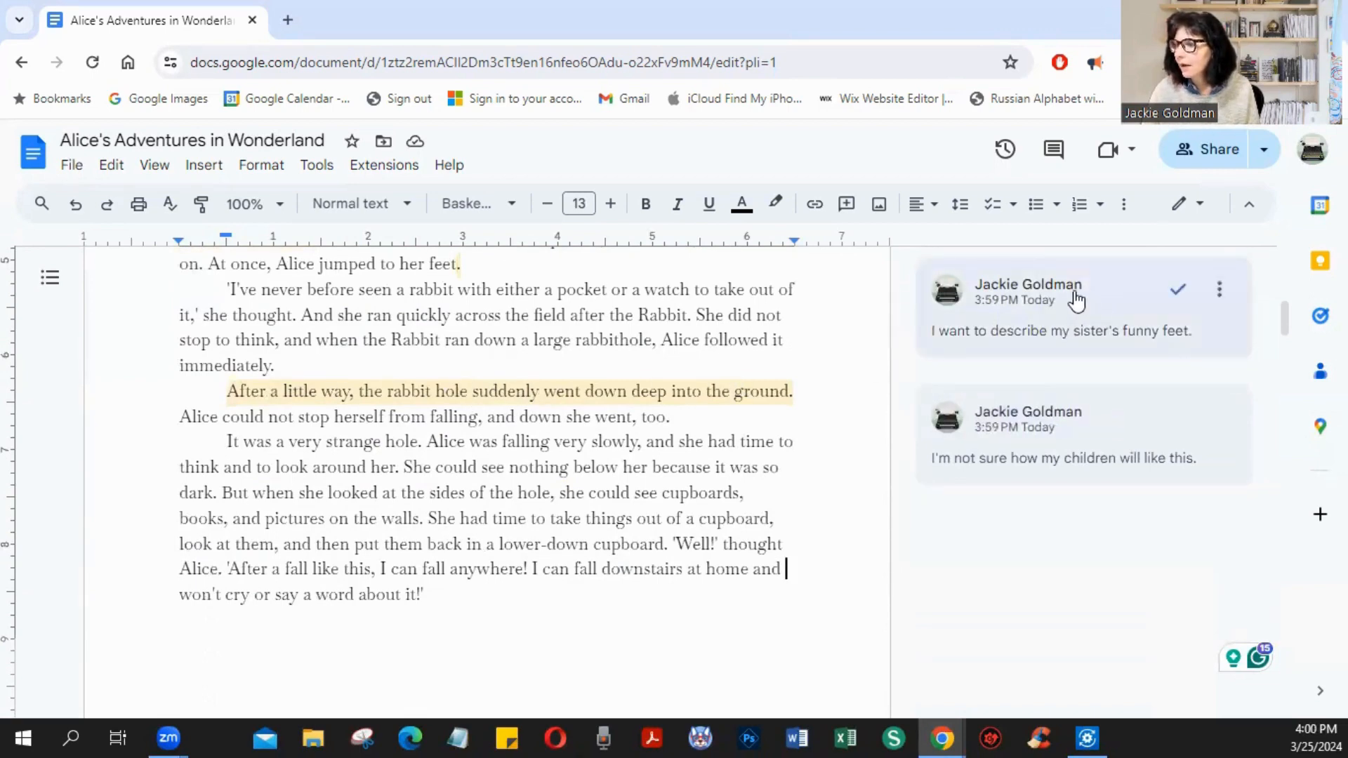
left_click(990, 313)
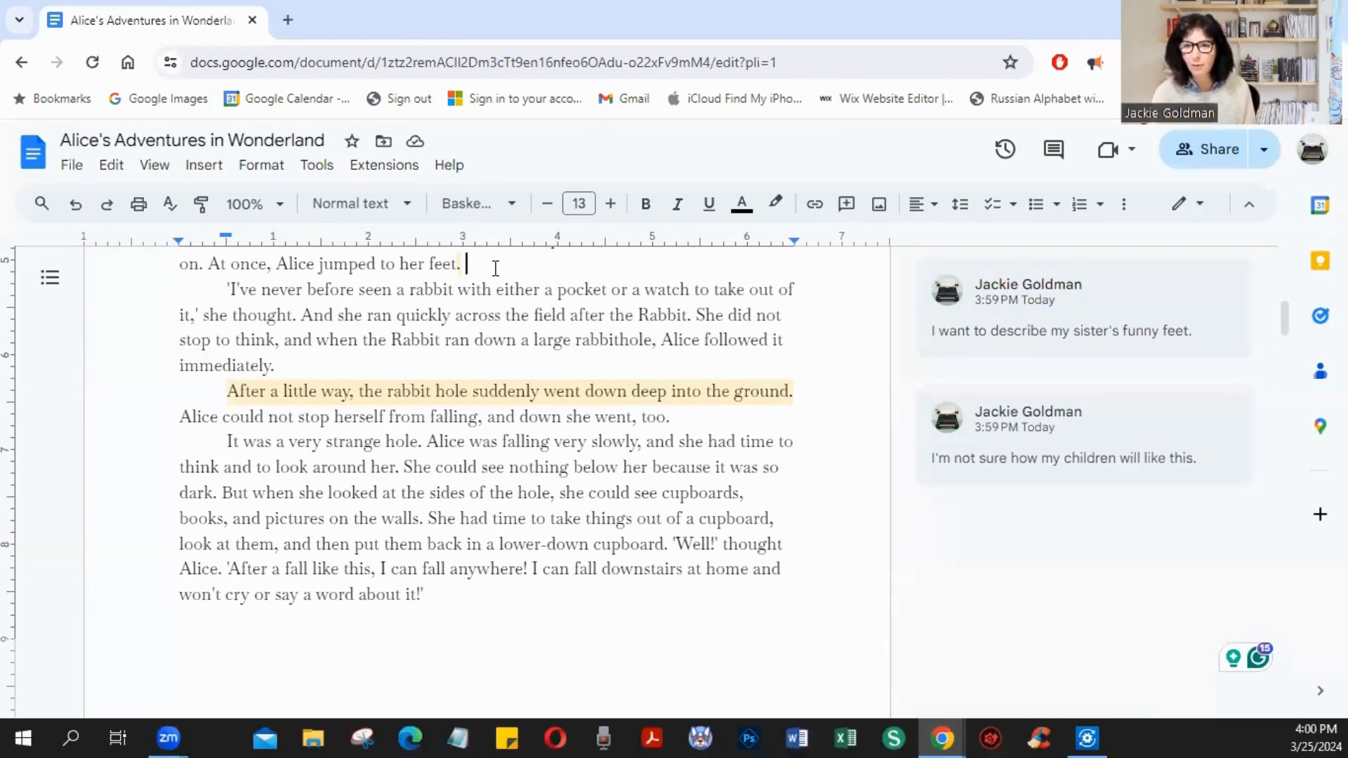
type("SHE HA")
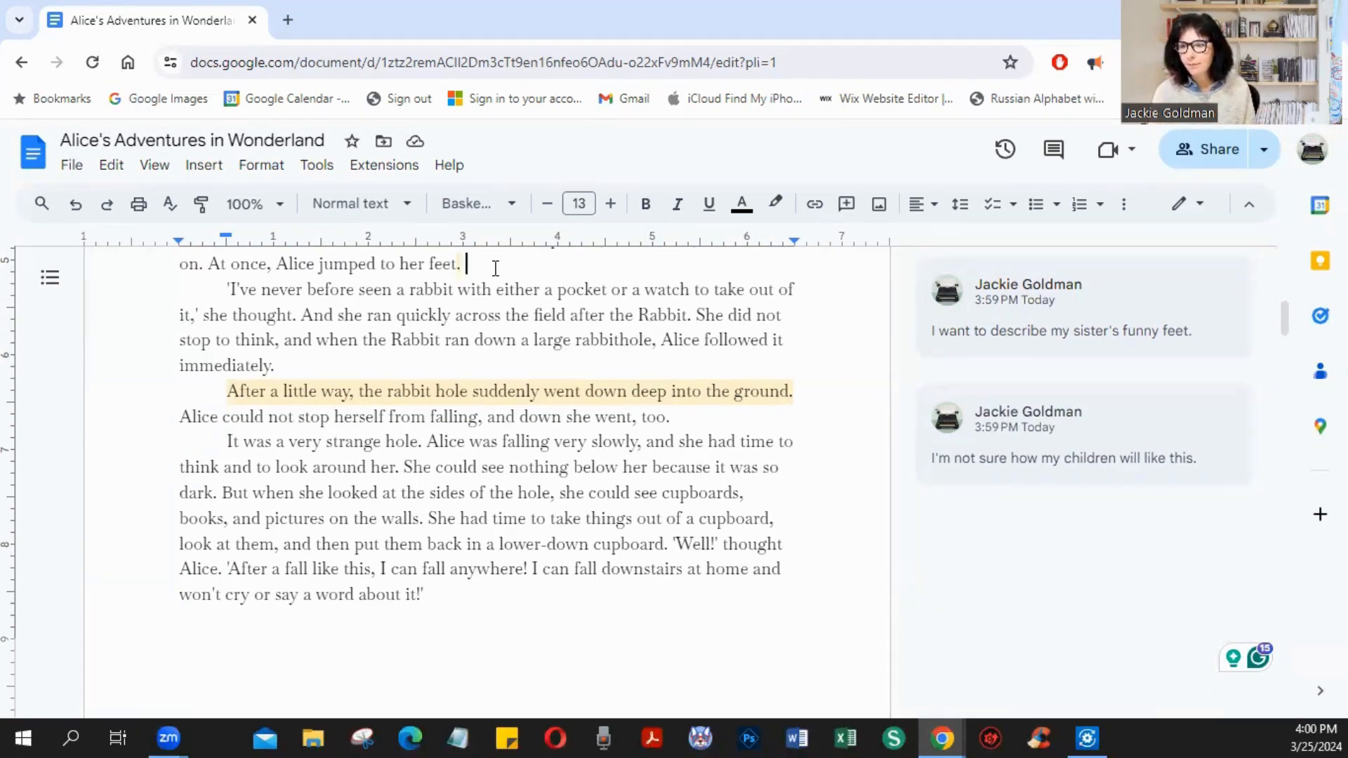
type("D ")
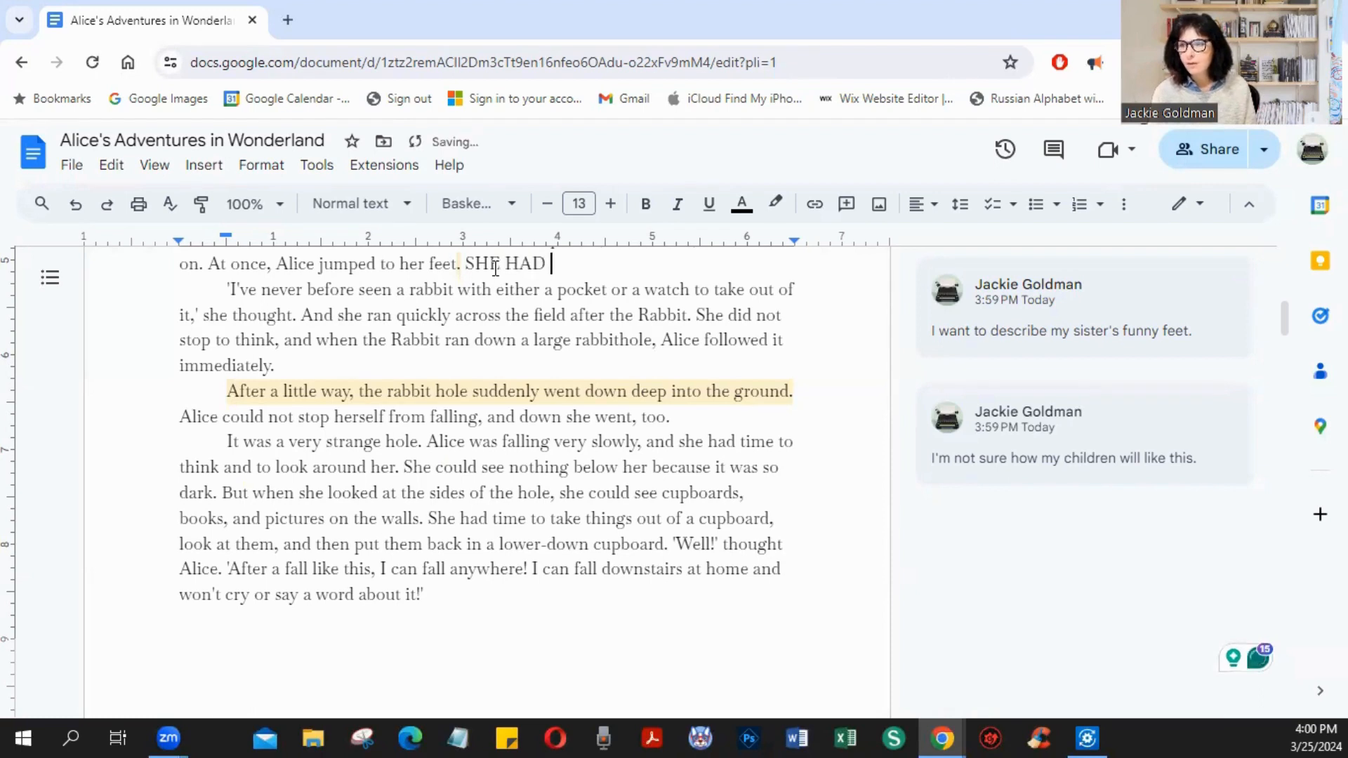
type("FLAT ")
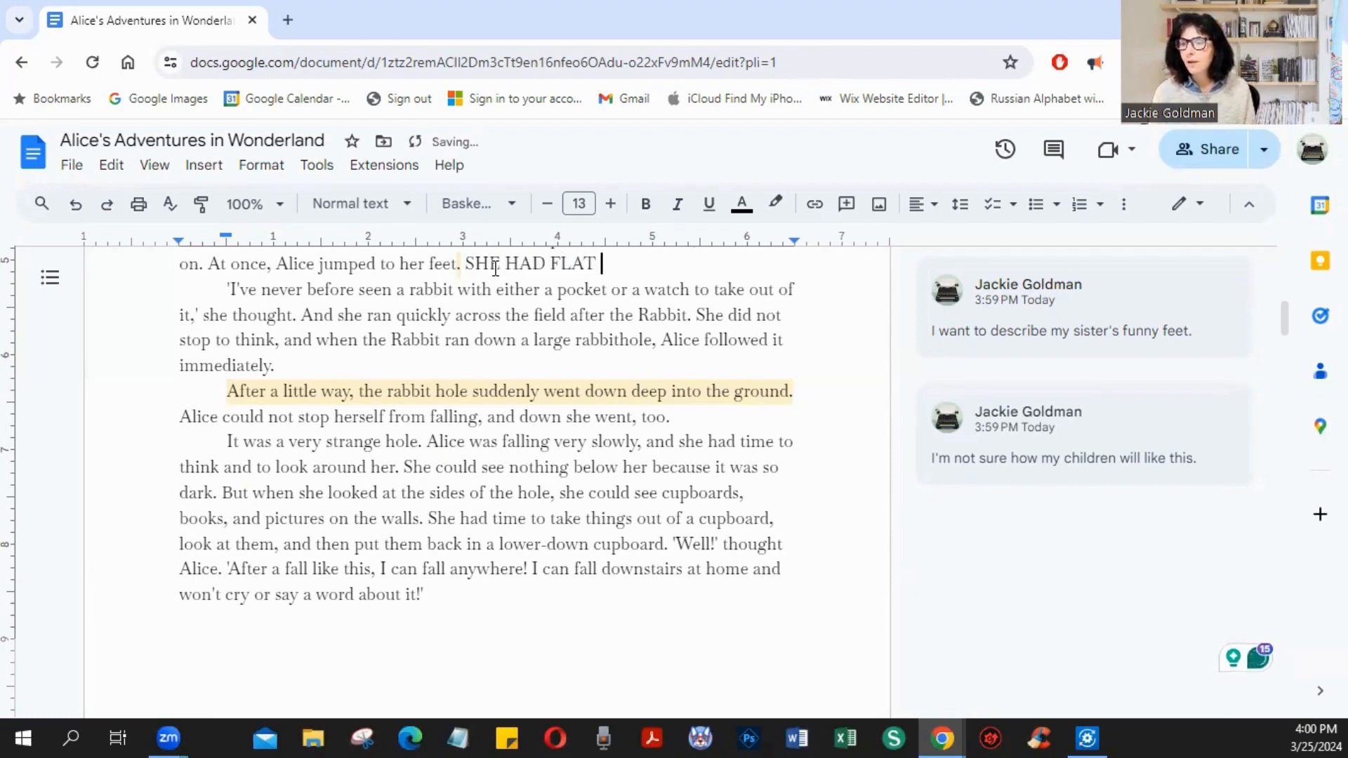
type("FEET")
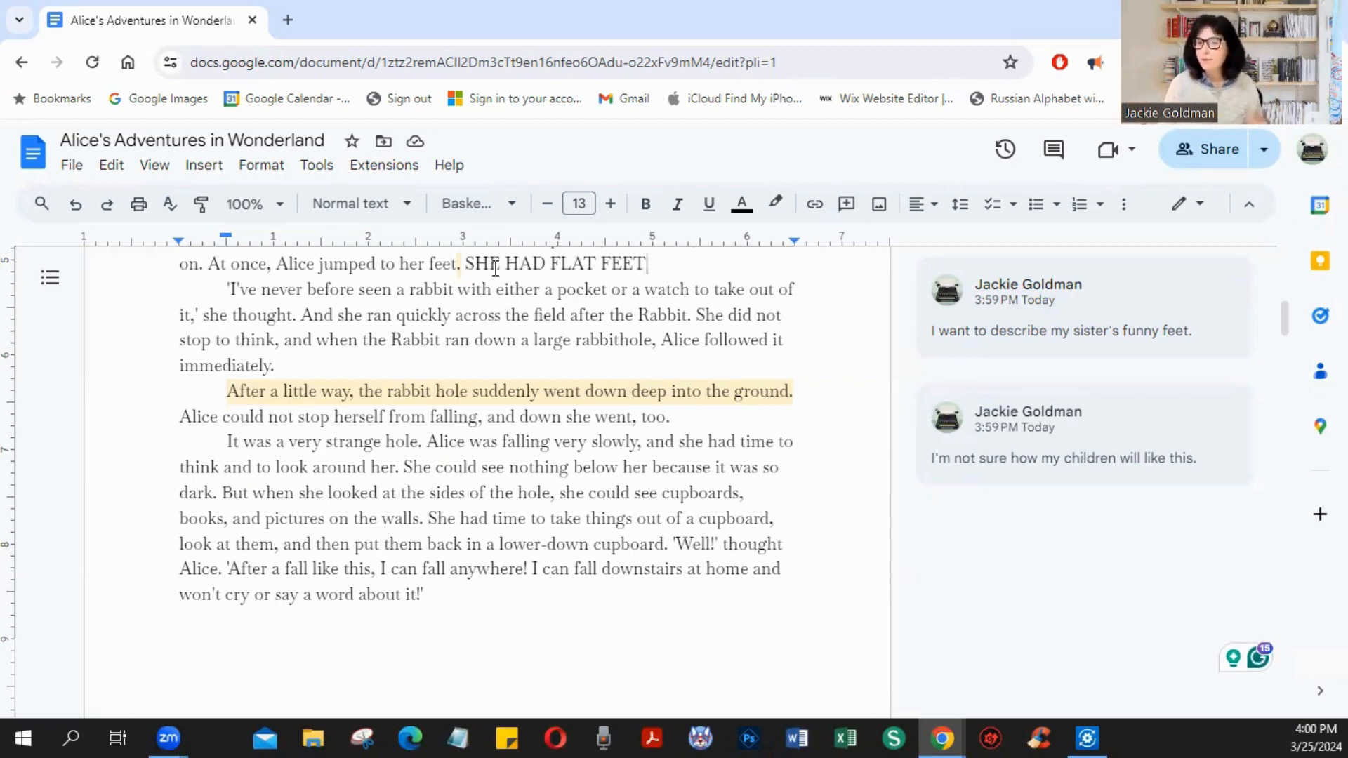
Step: Insert the all-caps note "CONCERNED IT WILL DISTURB..." between the sentence ending "deep into the ground." and "Alice could not stop herself"
left_click(446, 390)
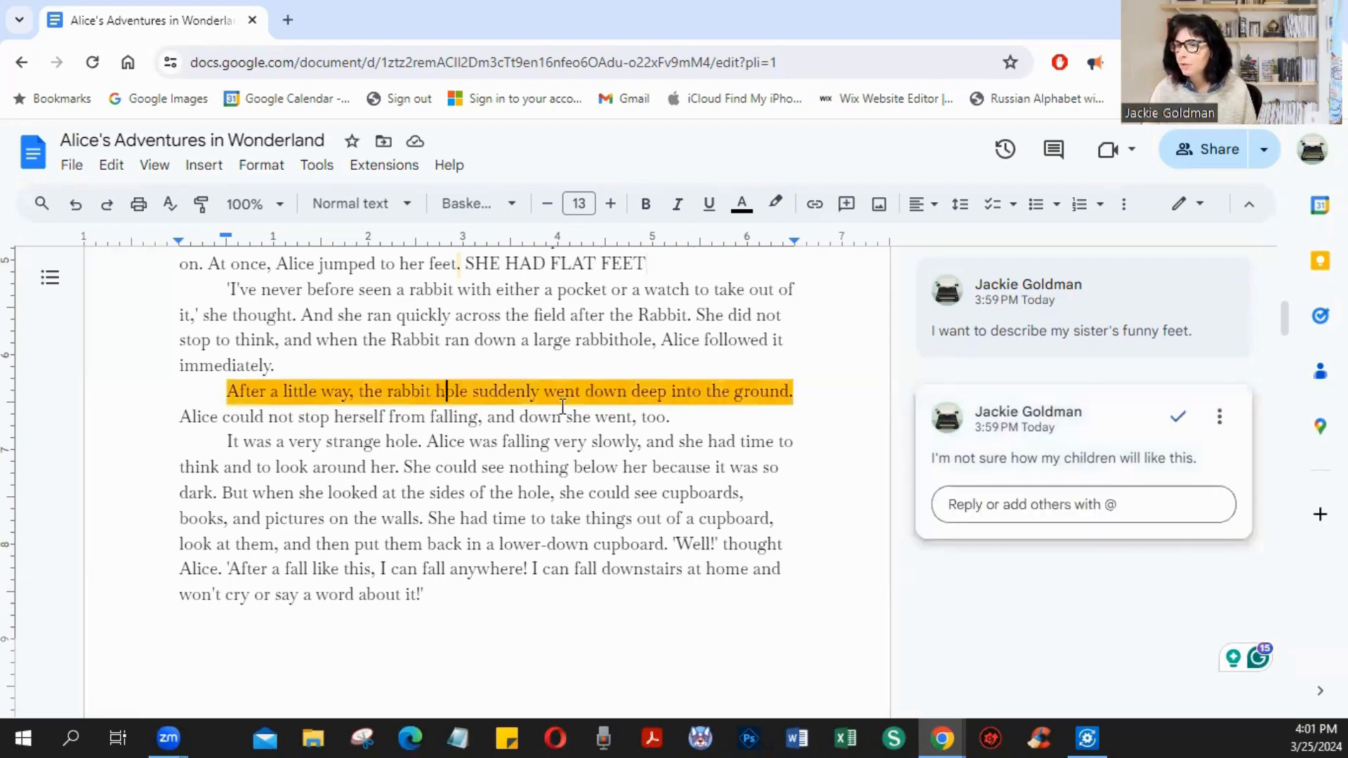
left_click(829, 393)
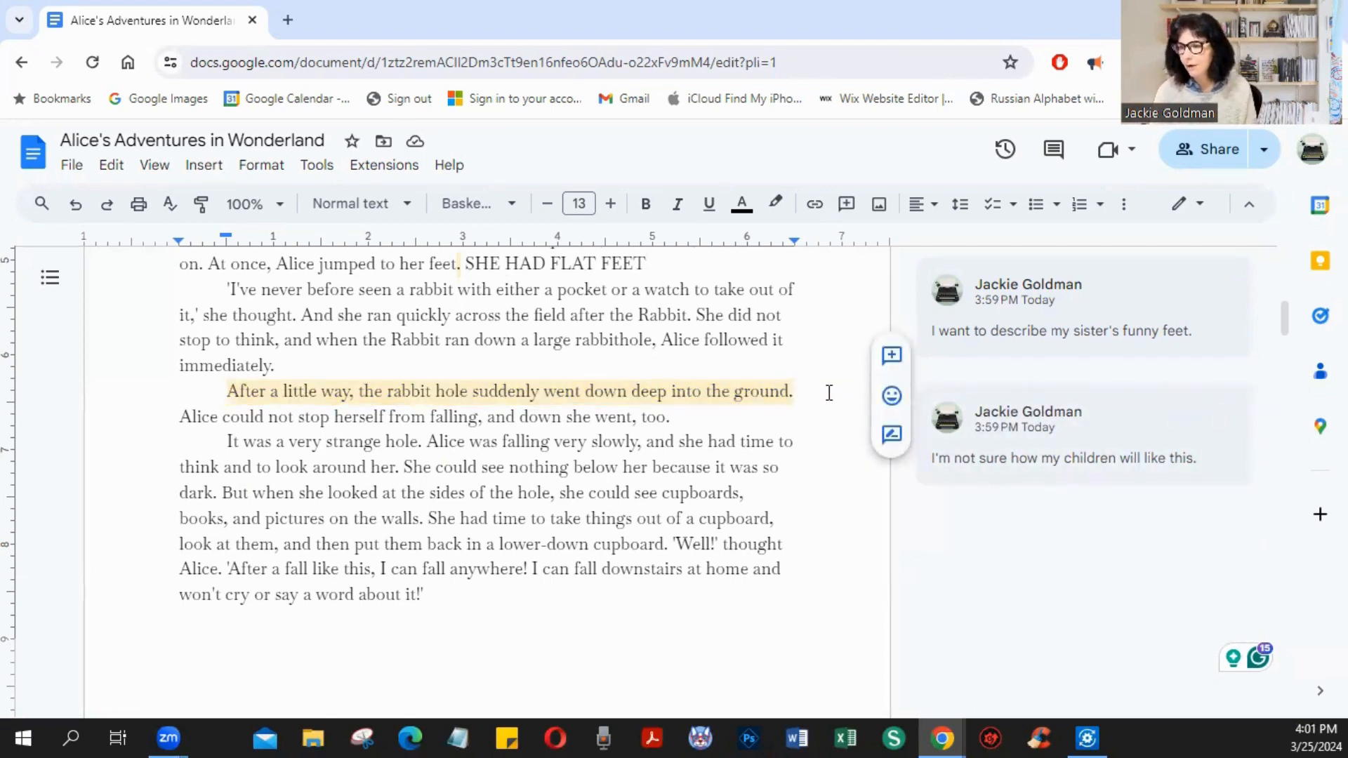
type("CONCERNED ")
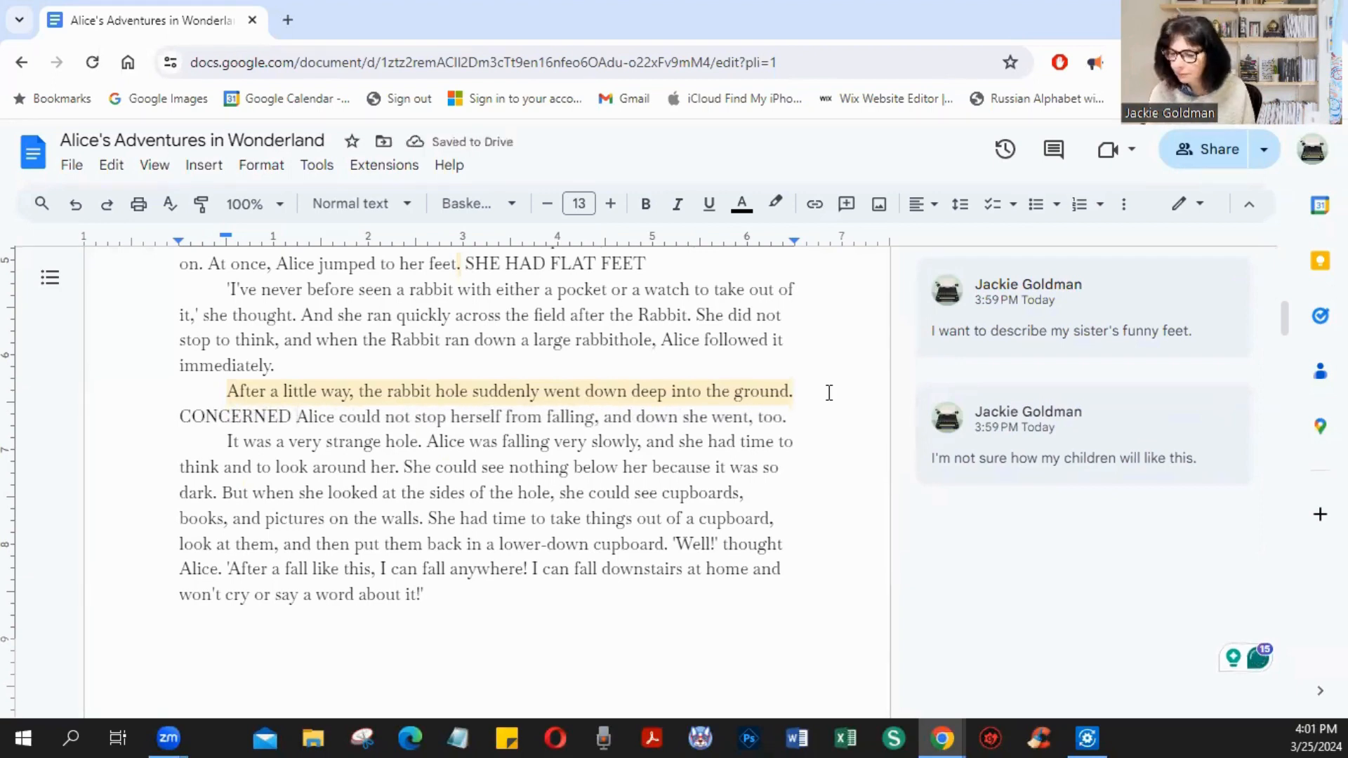
type("IT WILL ")
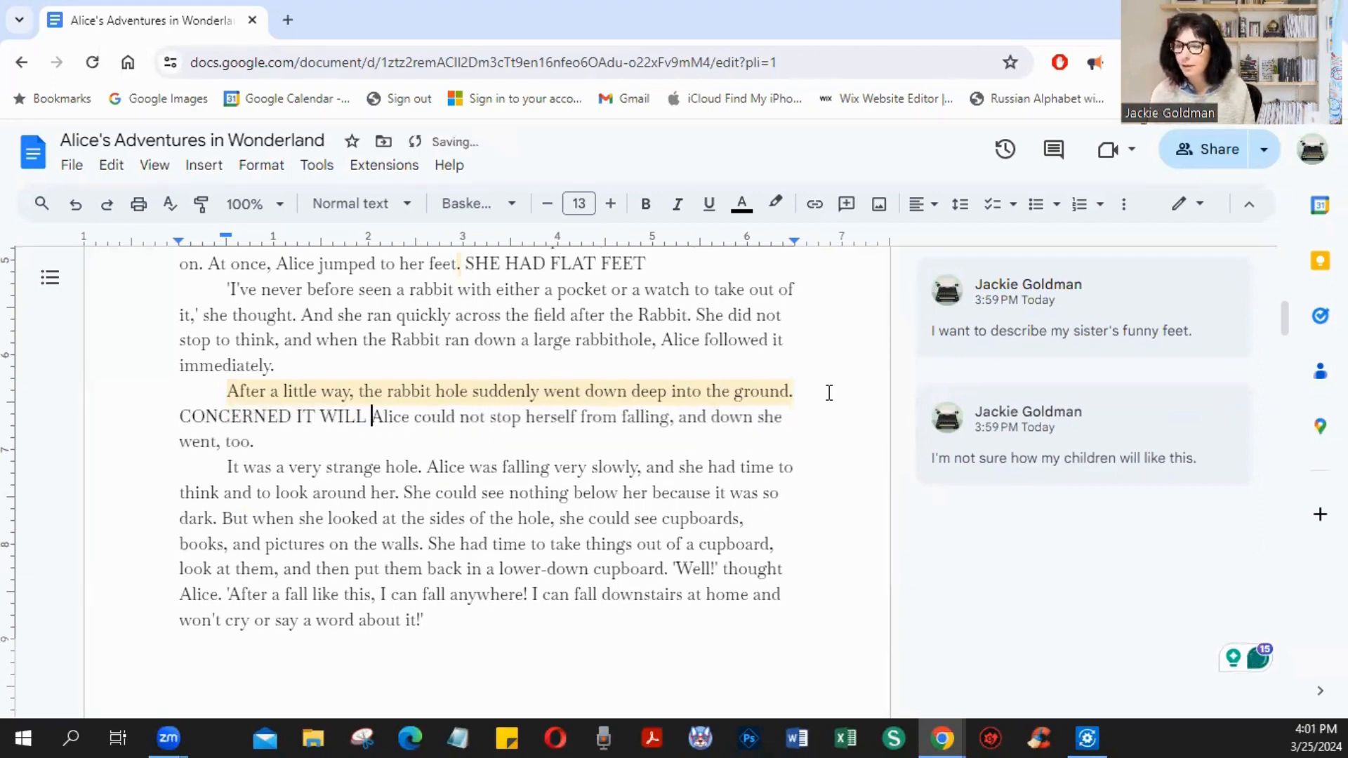
type("DISTUR")
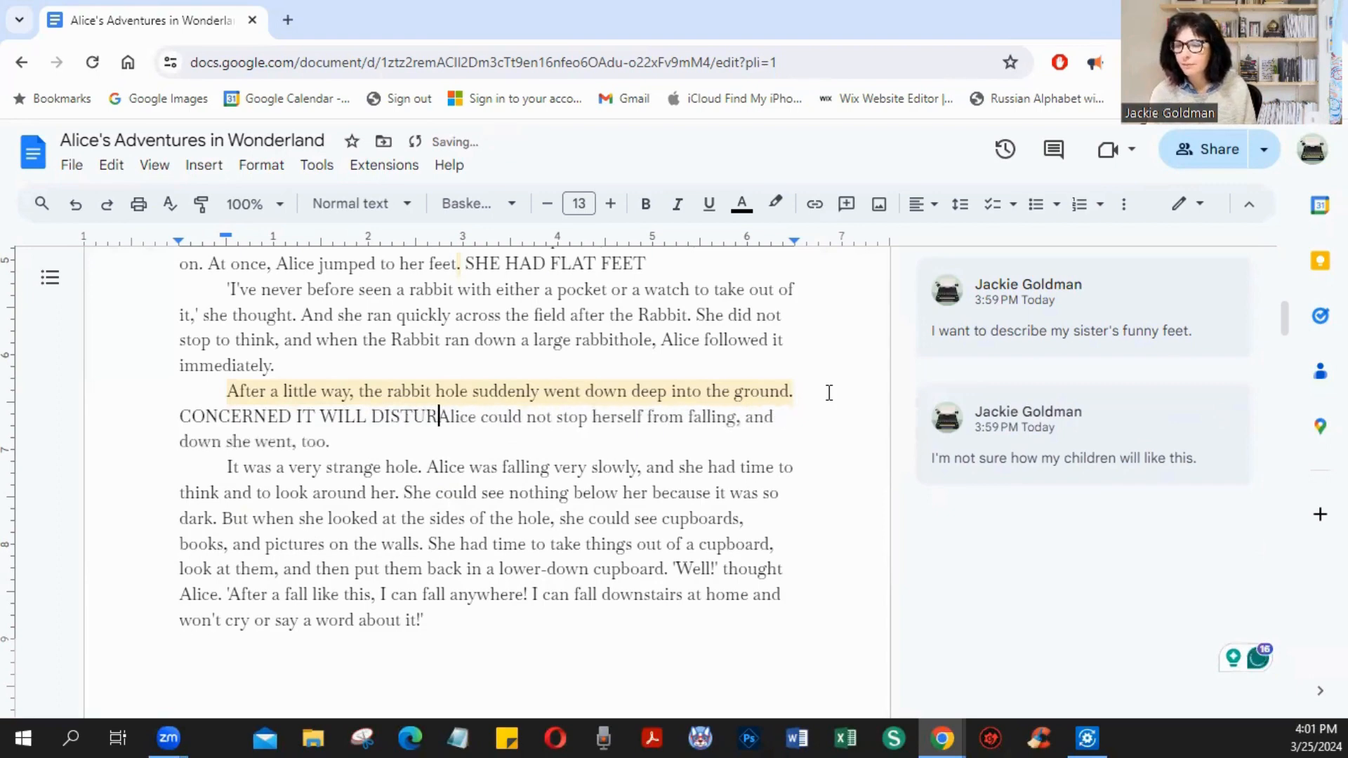
type("B")
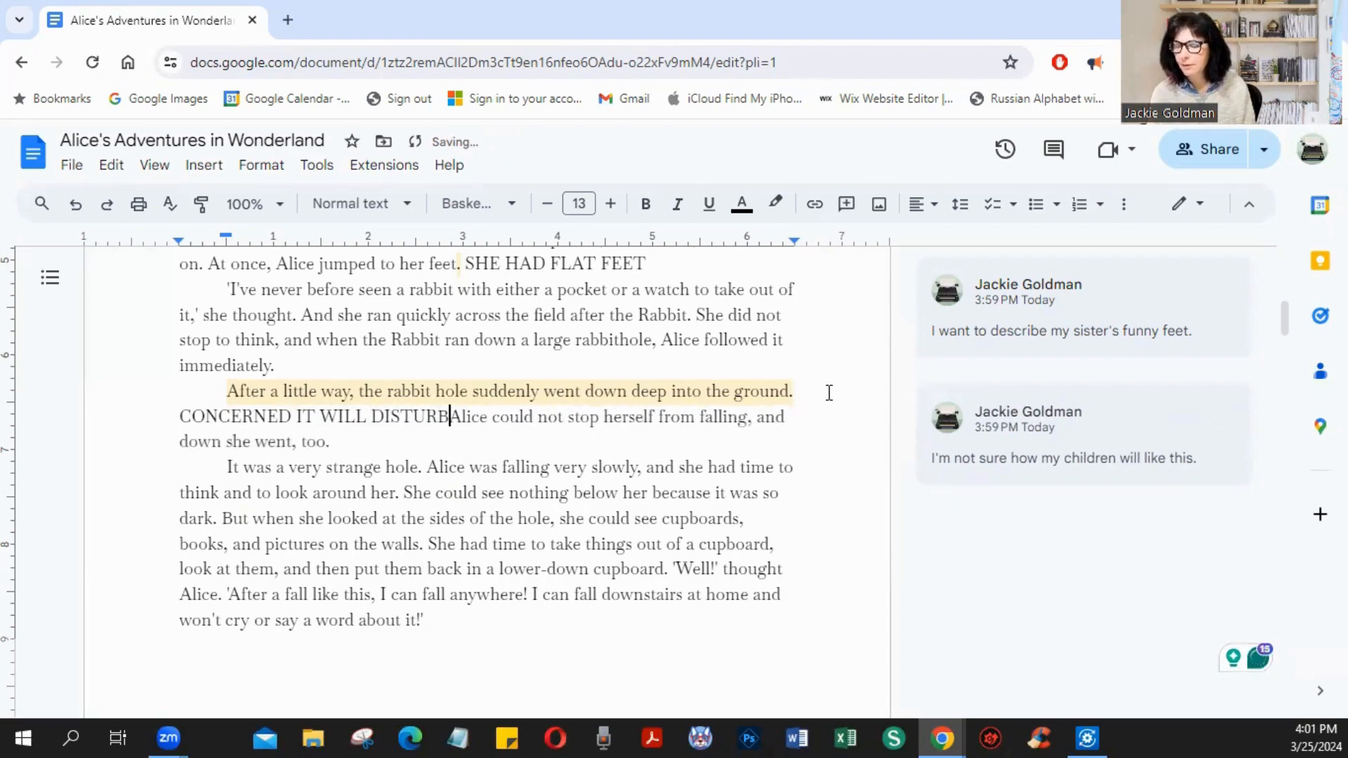
type("...")
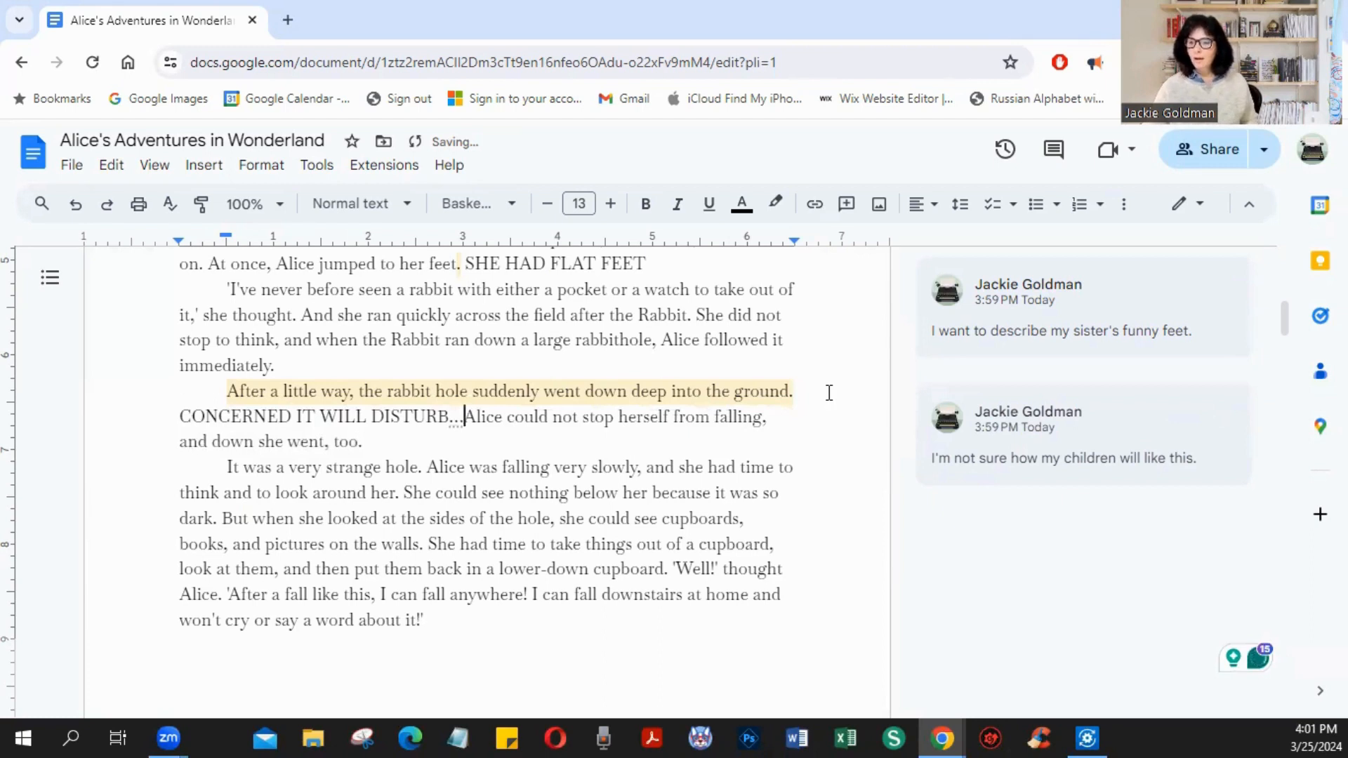